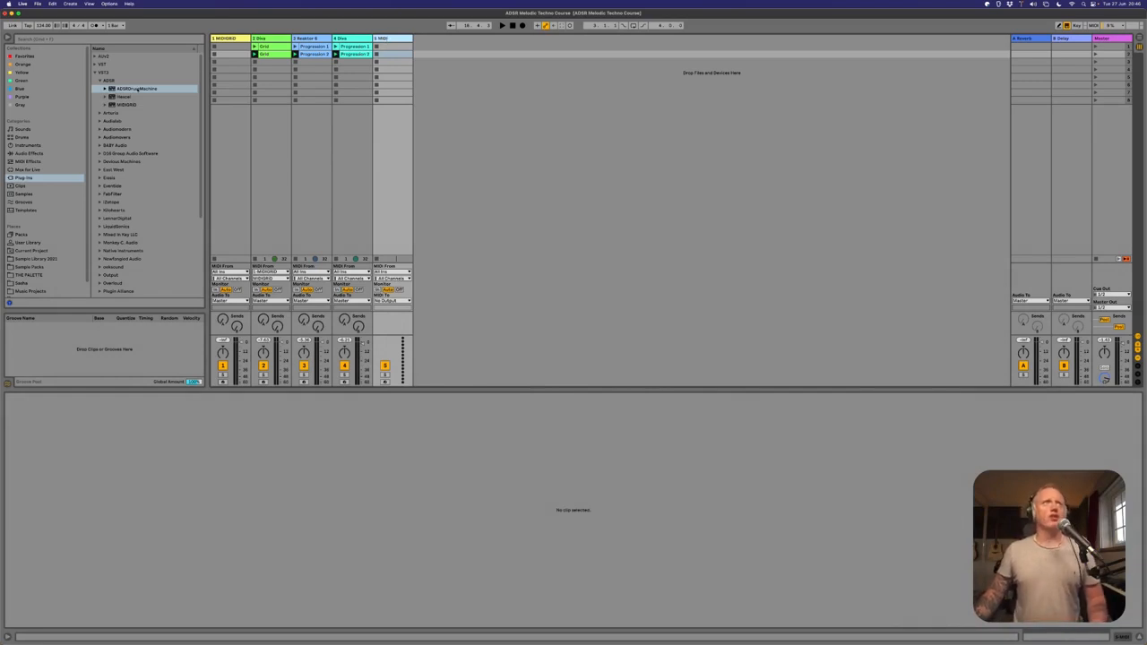
Load the ADSRDrumMachine plug-in onto the empty fifth MIDI track and stop all the set's clips.
{"action": "left_click_drag", "start_coordinate": [135, 90], "coordinate": [363, 76]}
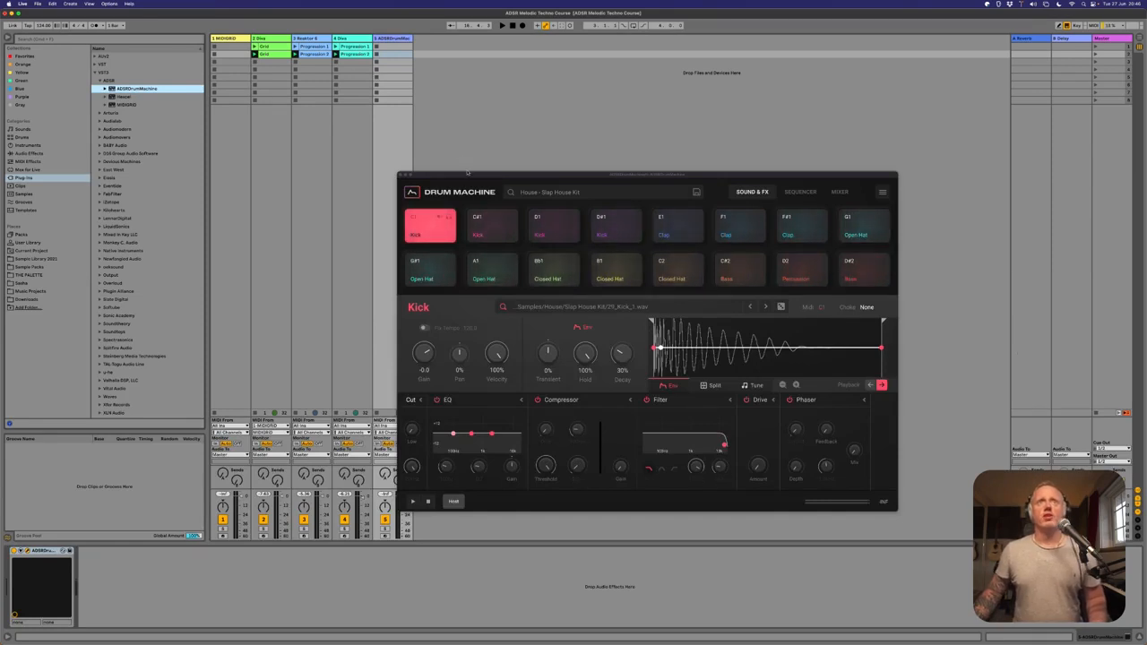
{"action": "left_click_drag", "start_coordinate": [467, 173], "coordinate": [493, 121]}
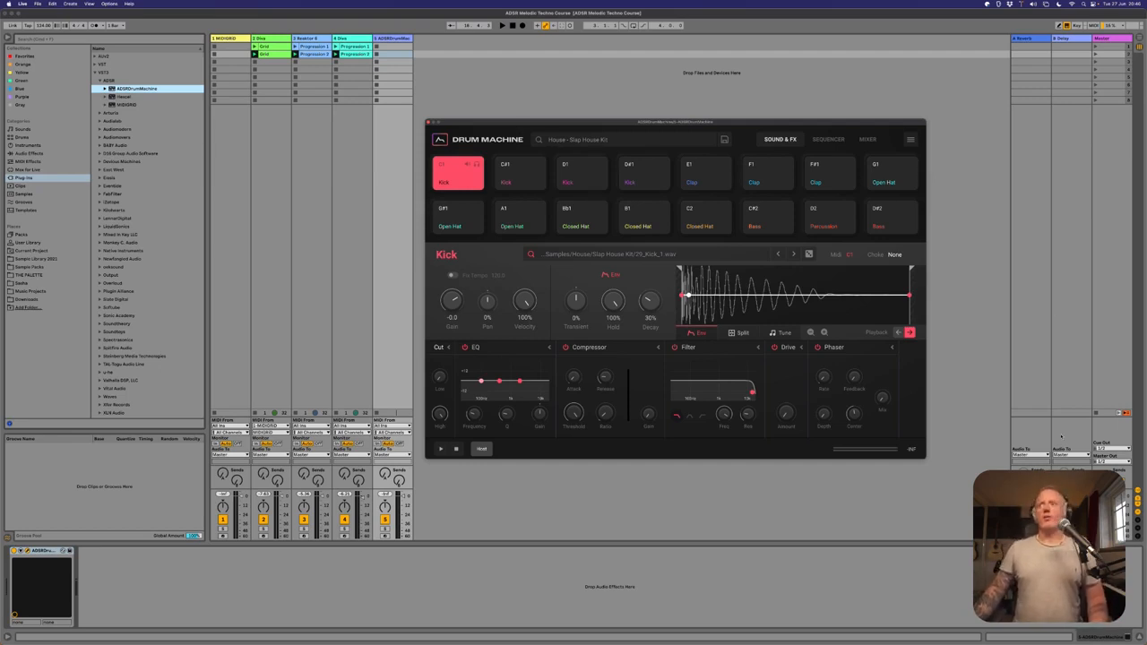
{"action": "left_click", "coordinate": [1097, 413]}
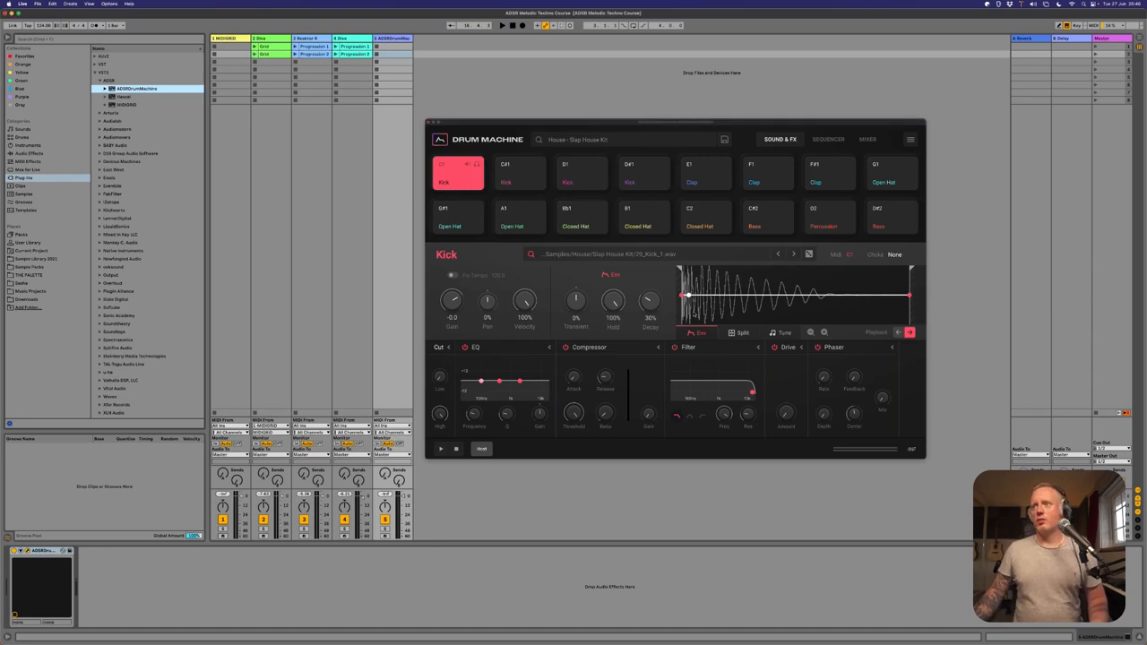
Load the Melodic Techno - Kit 6 preset from the Drum Machine - Melodic Techno location and close the preset browser.
{"action": "left_click", "coordinate": [556, 140]}
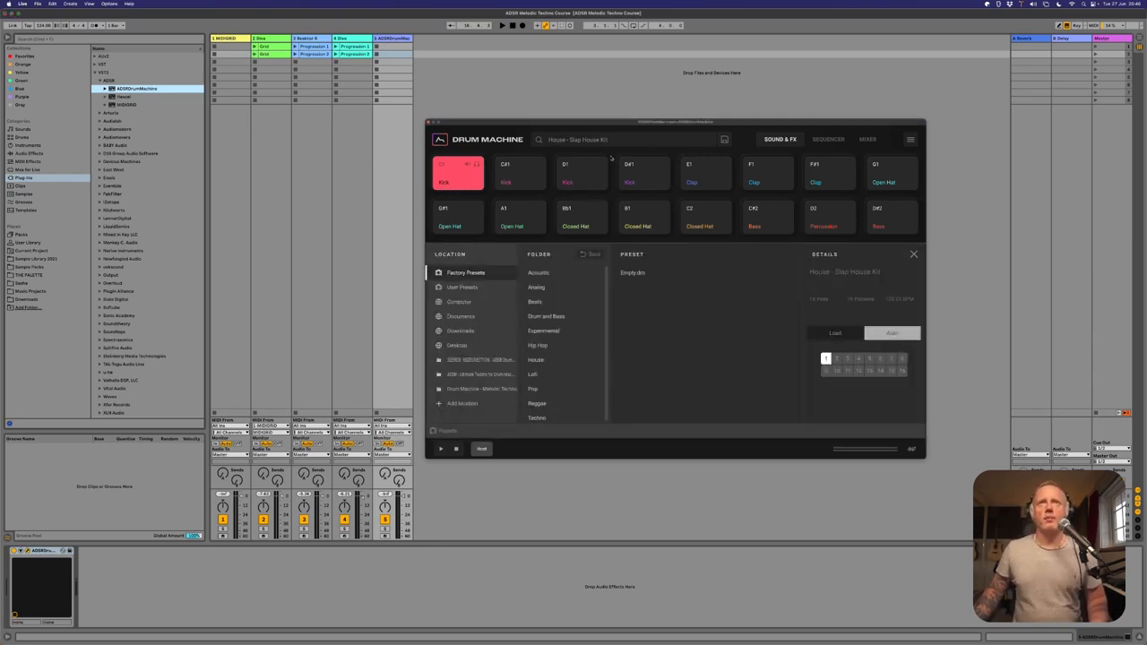
{"action": "left_click", "coordinate": [496, 390]}
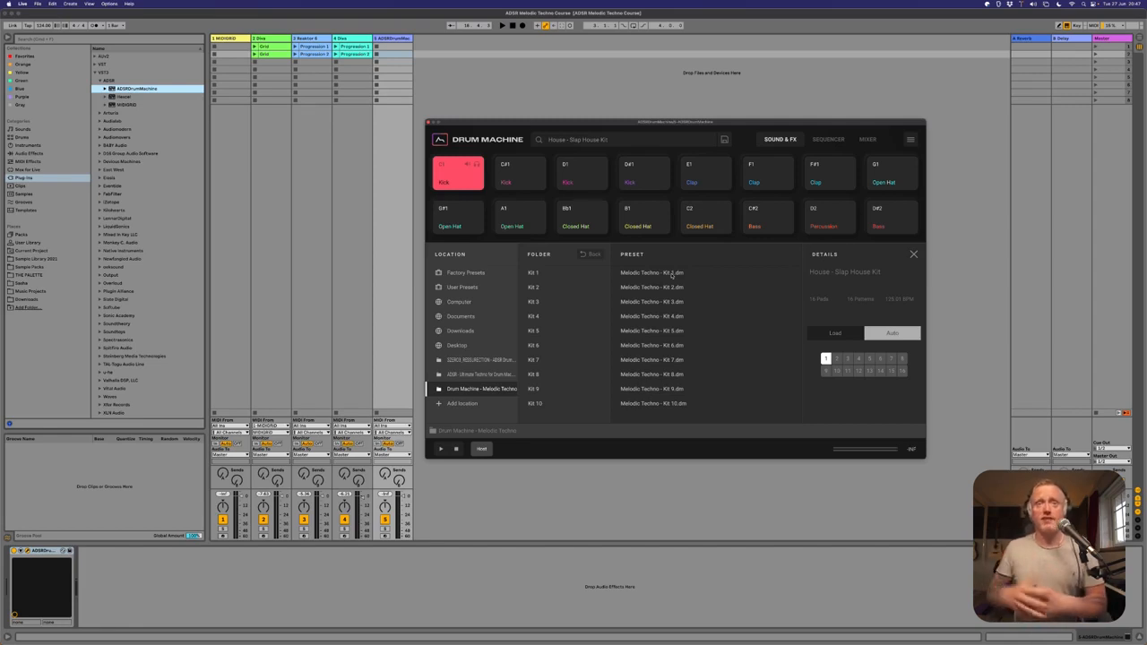
{"action": "left_click", "coordinate": [668, 346]}
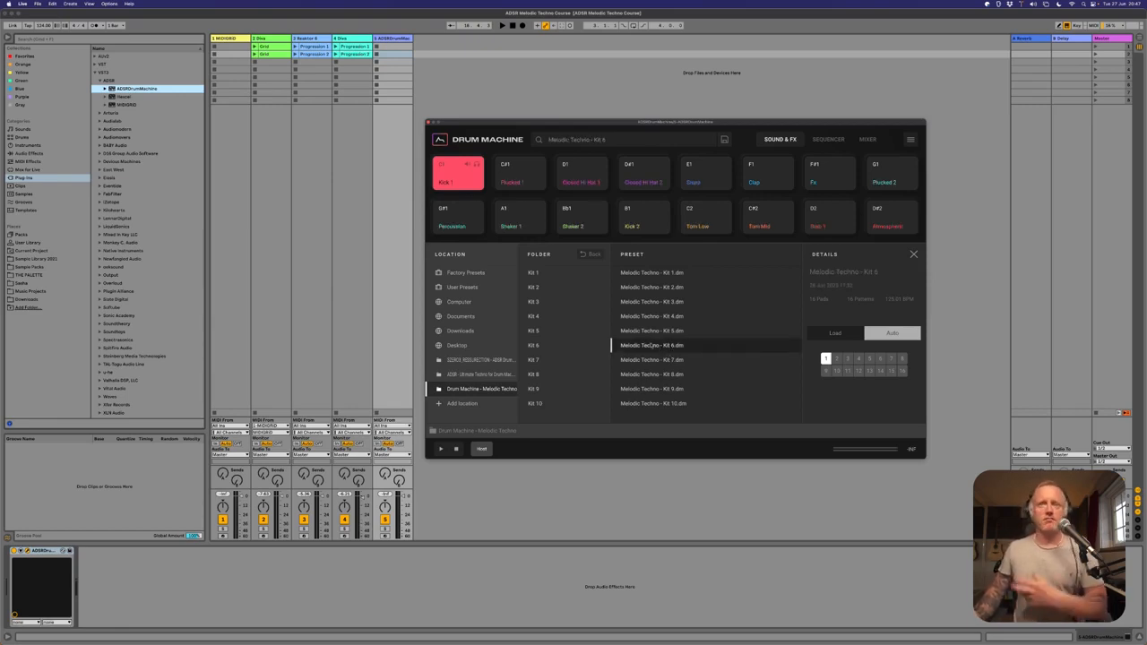
{"action": "left_click", "coordinate": [913, 255]}
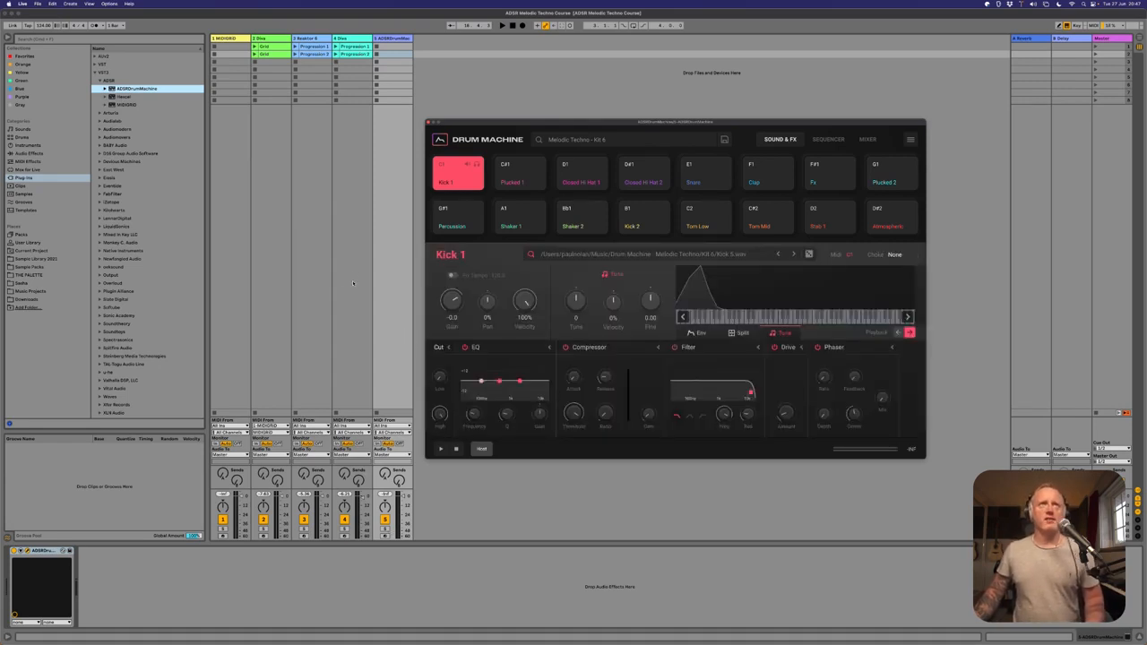
Show the kit's sequencer and audition patterns 1 and 9, stopping playback after each.
{"action": "key", "text": "space"}
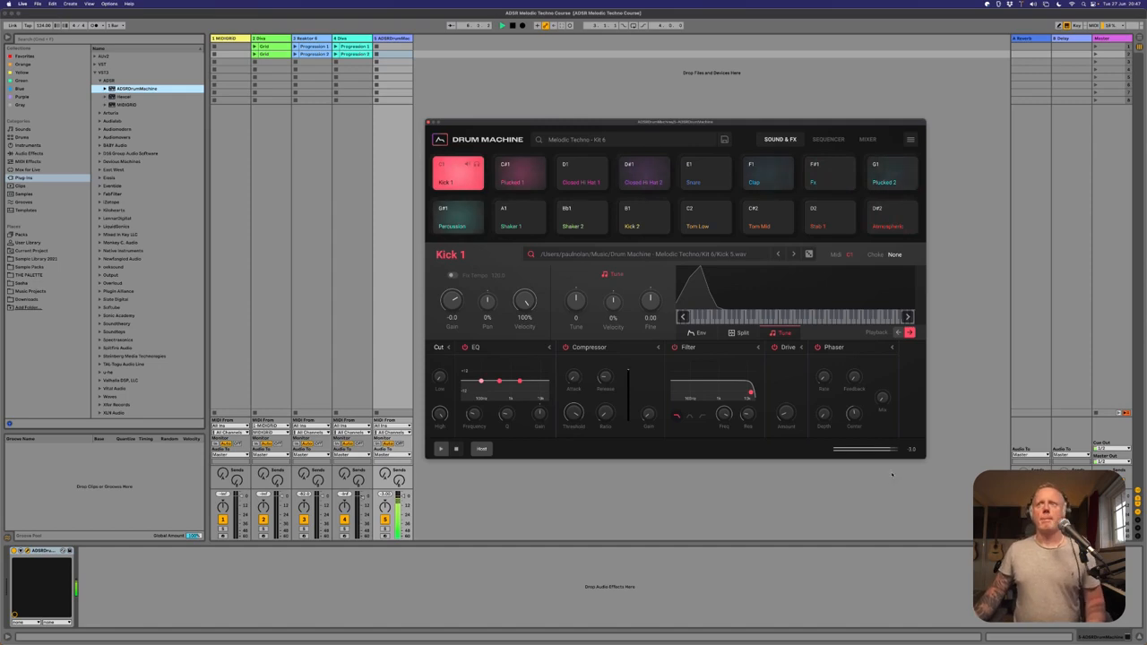
{"action": "left_click", "coordinate": [828, 139]}
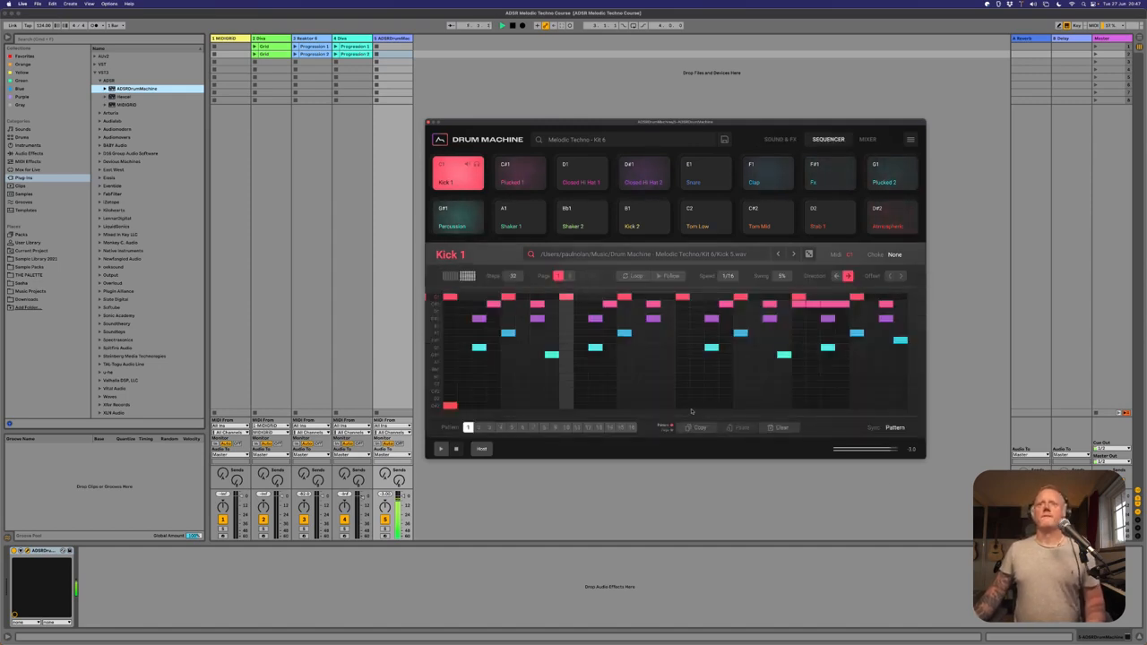
{"action": "key", "text": "space"}
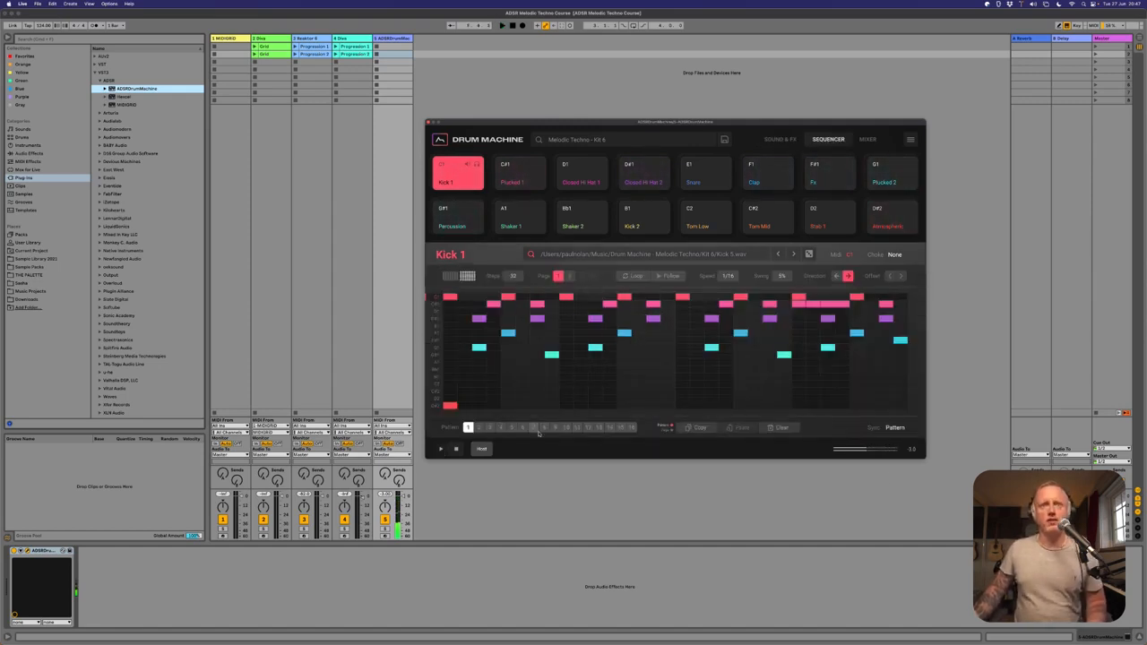
{"action": "left_click", "coordinate": [554, 428]}
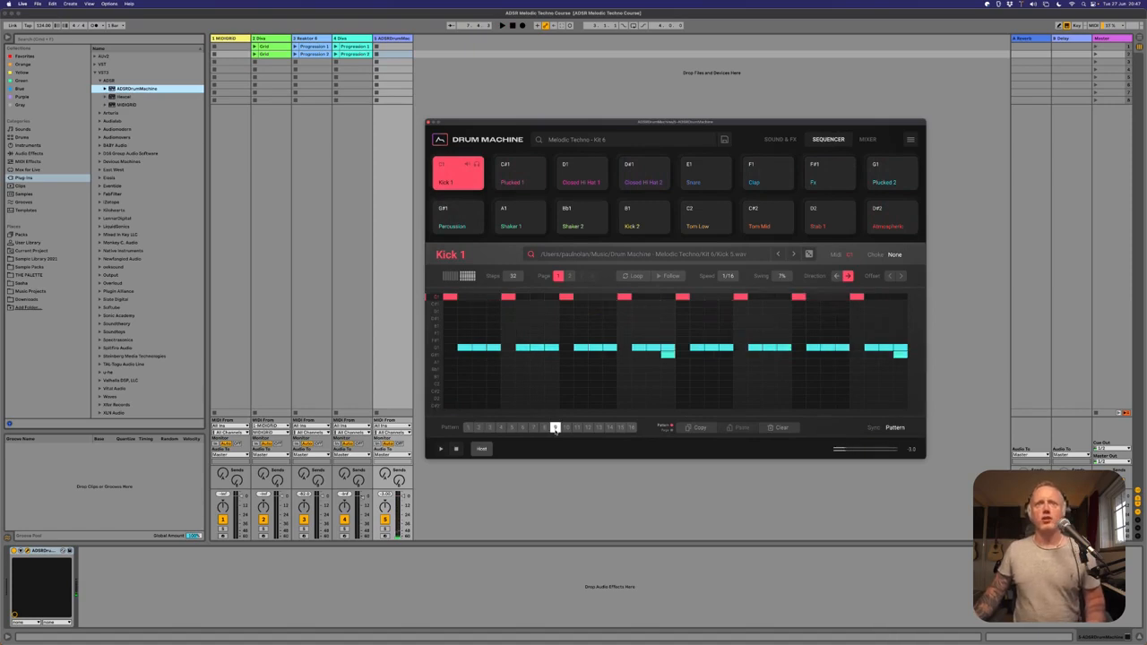
{"action": "key", "text": "space"}
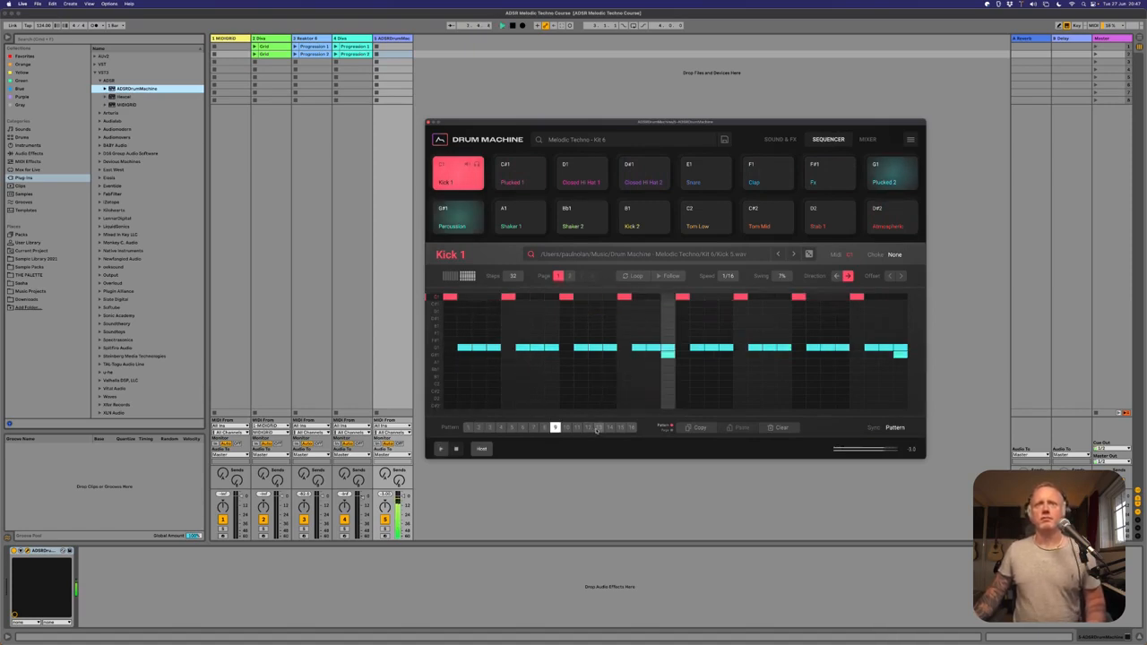
{"action": "key", "text": "space"}
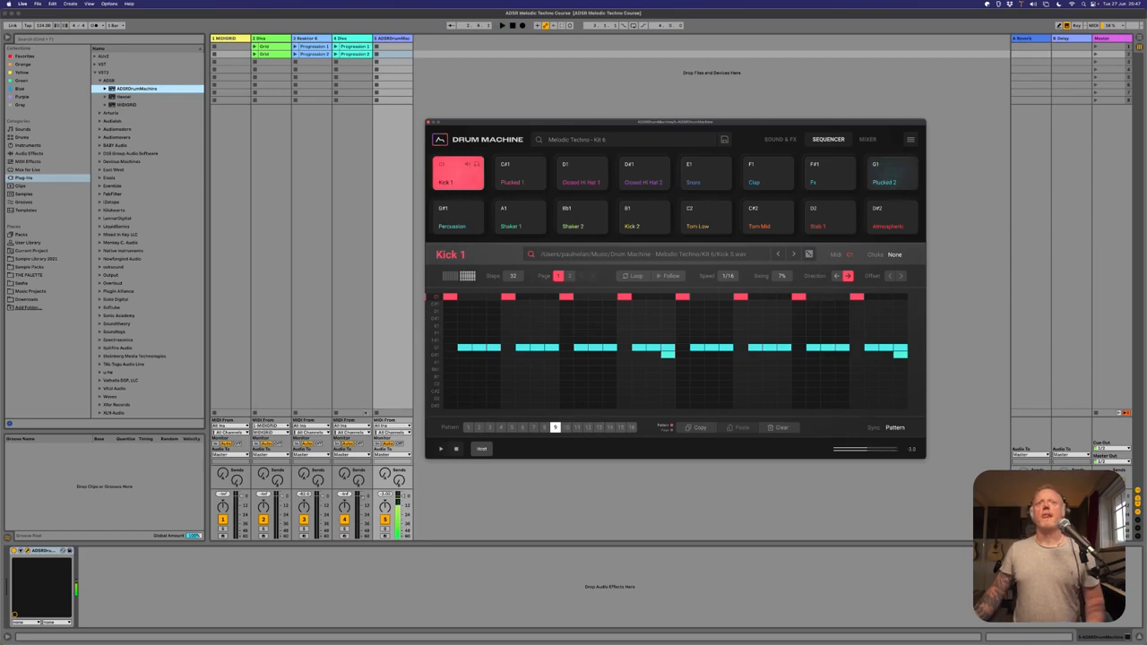
Compare sequencer patterns 2, 16, 13 and 4 with playback, stop it and return to pattern 1.
{"action": "left_click", "coordinate": [479, 427]}
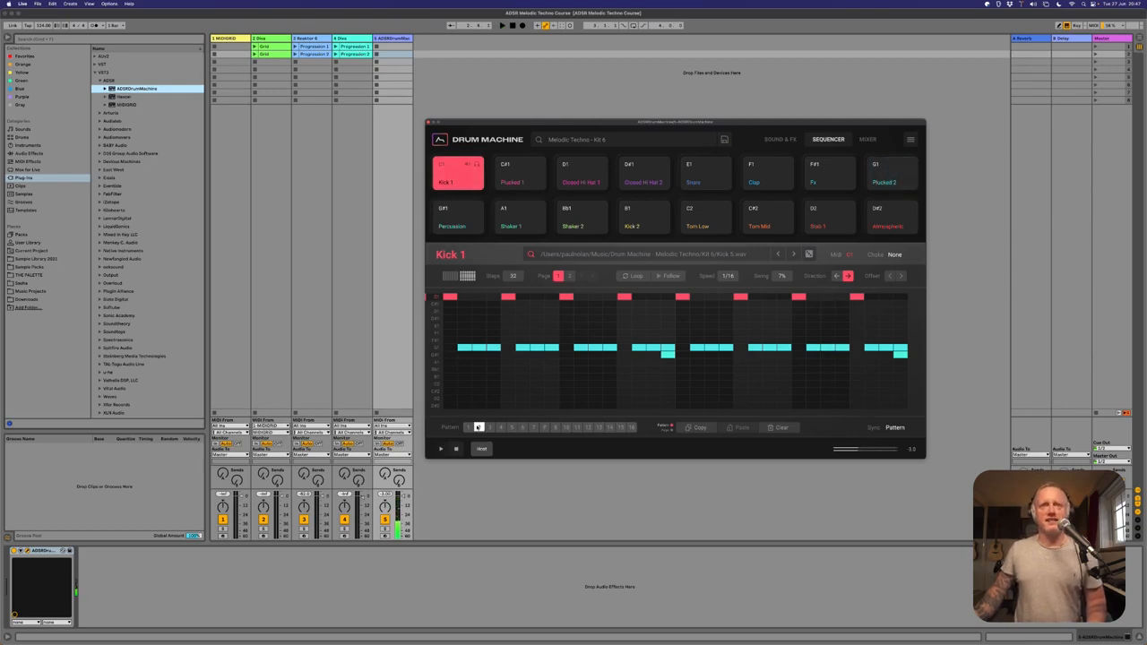
{"action": "left_click", "coordinate": [632, 428]}
{"action": "key", "text": "space"}
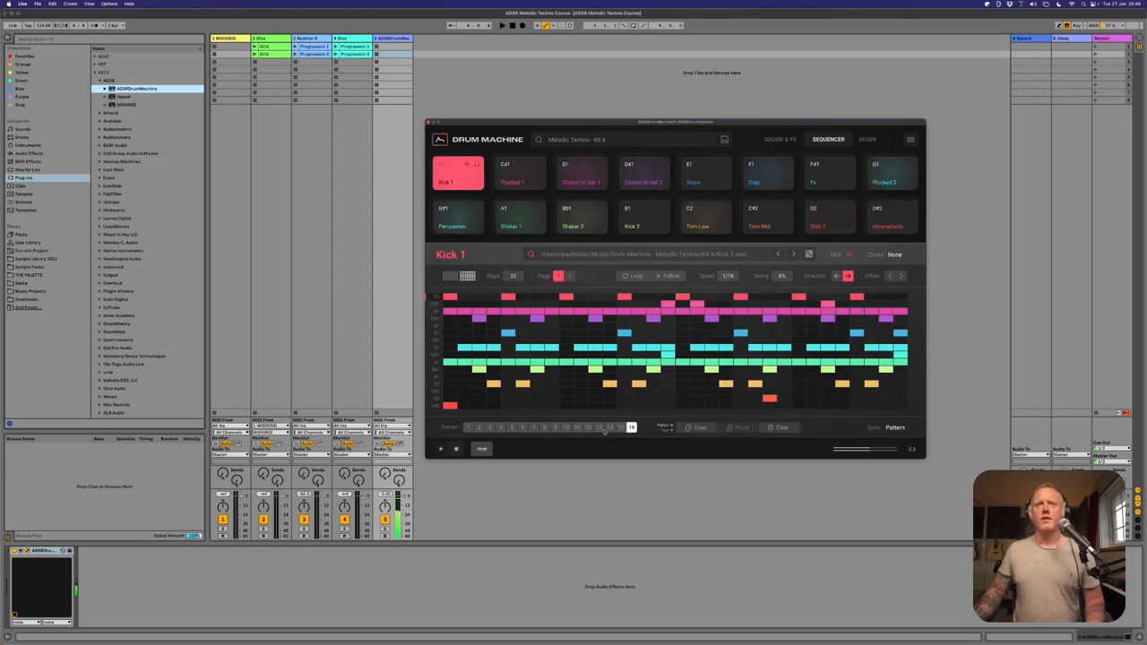
{"action": "left_click", "coordinate": [599, 428]}
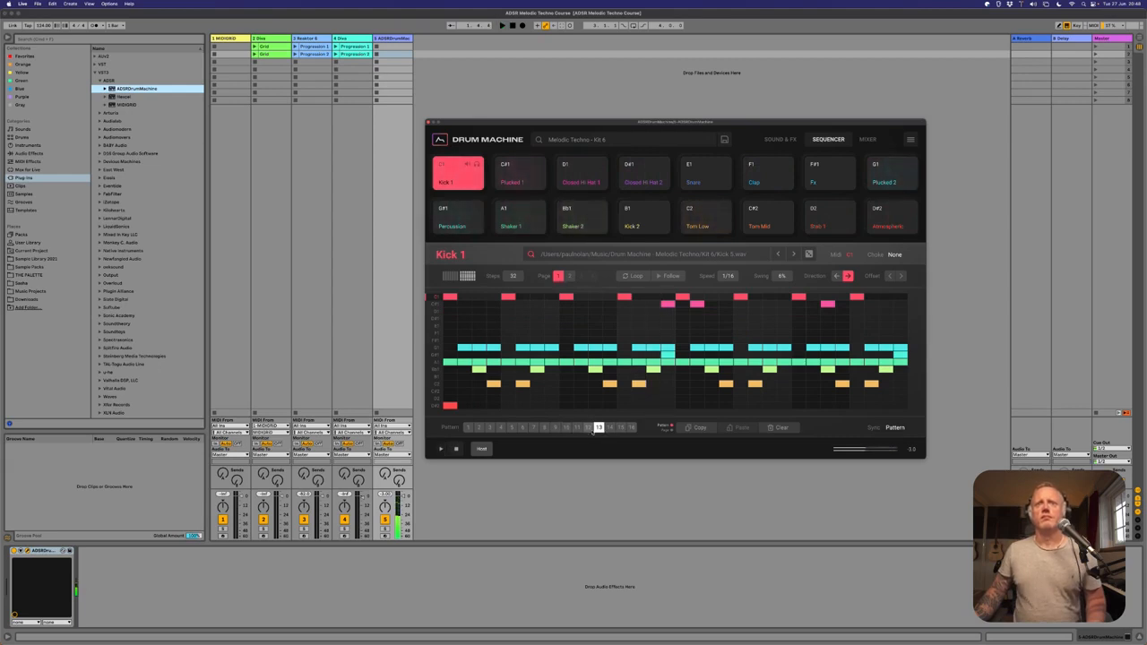
{"action": "left_click", "coordinate": [501, 427]}
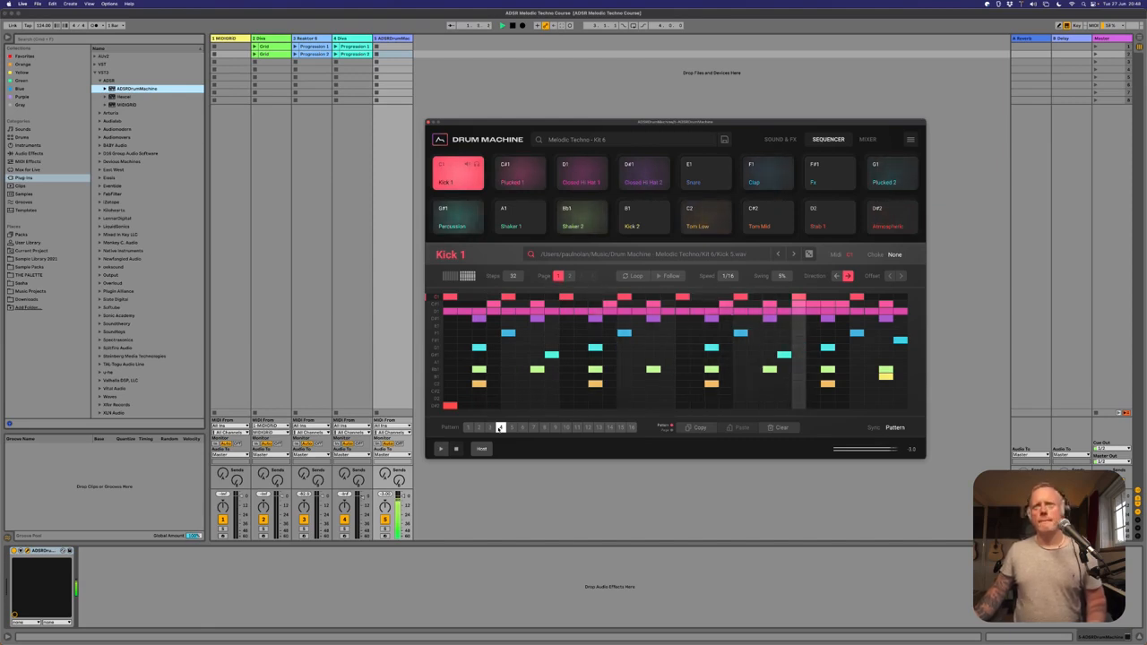
{"action": "key", "text": "space"}
{"action": "left_click", "coordinate": [468, 427]}
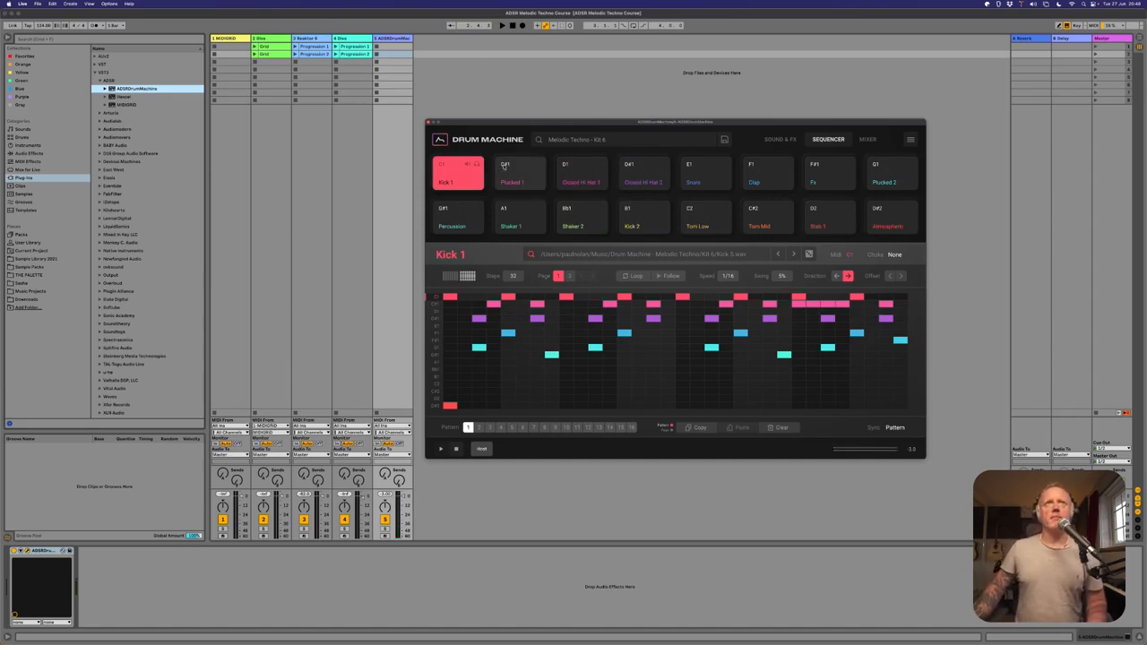
Audition the kit's individual pads, including kicks, plucks, hi-hats, shakers, toms, clap and Fx, ending on Stab 1.
{"action": "left_click", "coordinate": [576, 170]}
{"action": "left_click", "coordinate": [519, 174]}
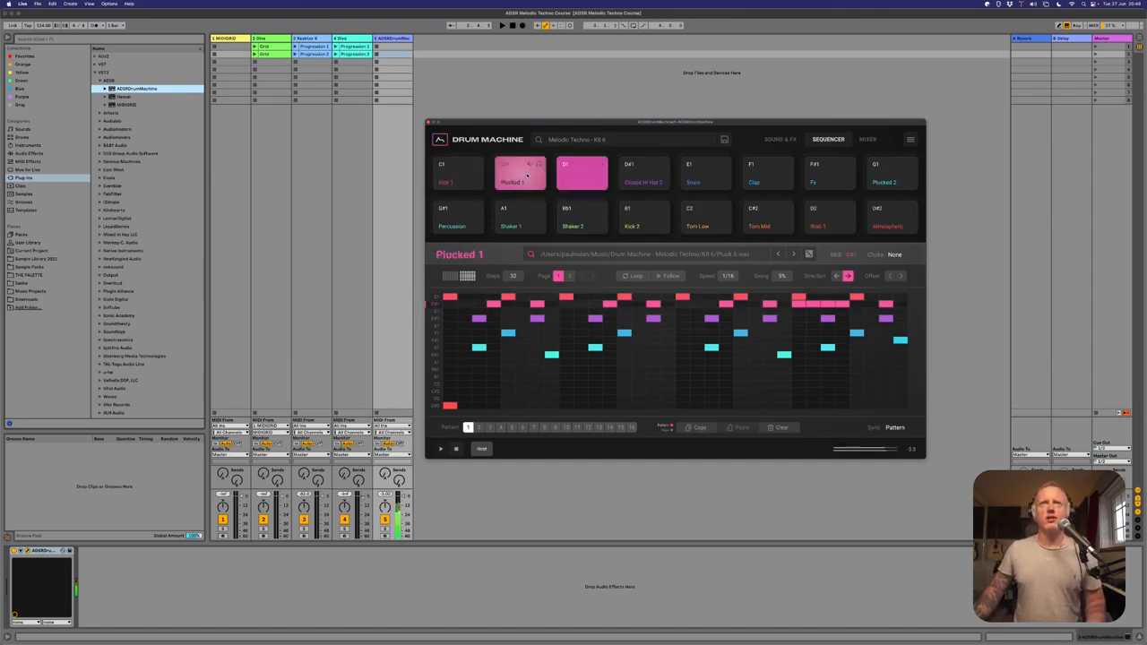
{"action": "left_click", "coordinate": [457, 174]}
{"action": "left_click", "coordinate": [464, 221]}
{"action": "left_click", "coordinate": [520, 220]}
{"action": "left_click", "coordinate": [582, 219]}
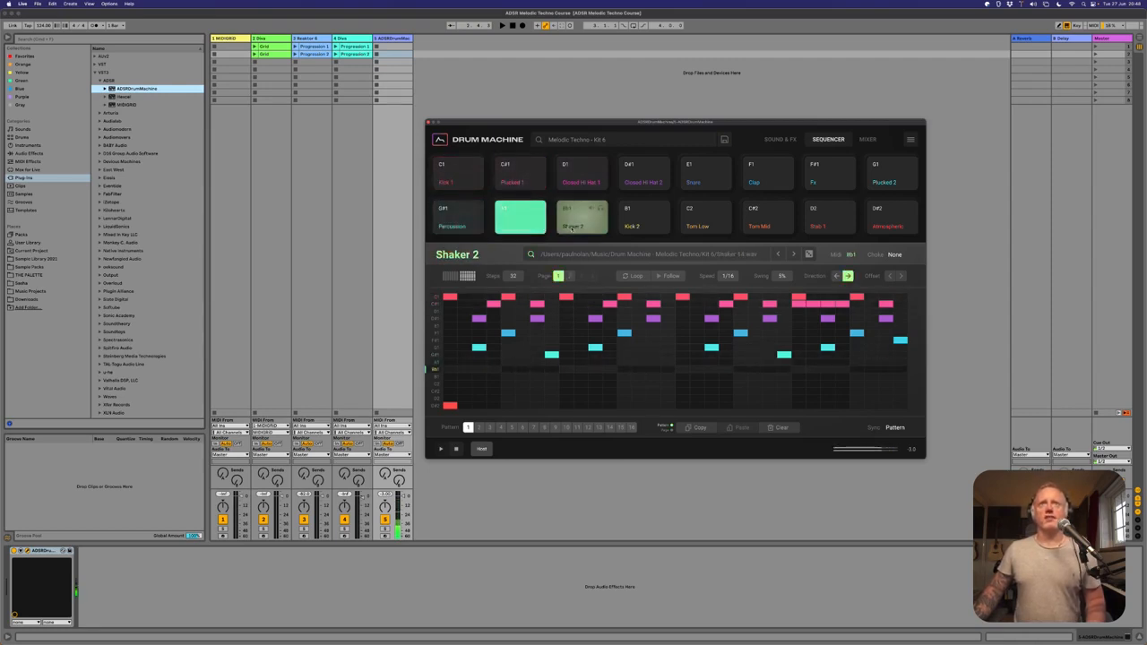
{"action": "left_click", "coordinate": [643, 220]}
{"action": "left_click", "coordinate": [647, 174]}
{"action": "left_click", "coordinate": [706, 174]}
{"action": "left_click", "coordinate": [706, 220]}
{"action": "left_click", "coordinate": [769, 219]}
{"action": "left_click", "coordinate": [774, 177]}
{"action": "left_click", "coordinate": [830, 175]}
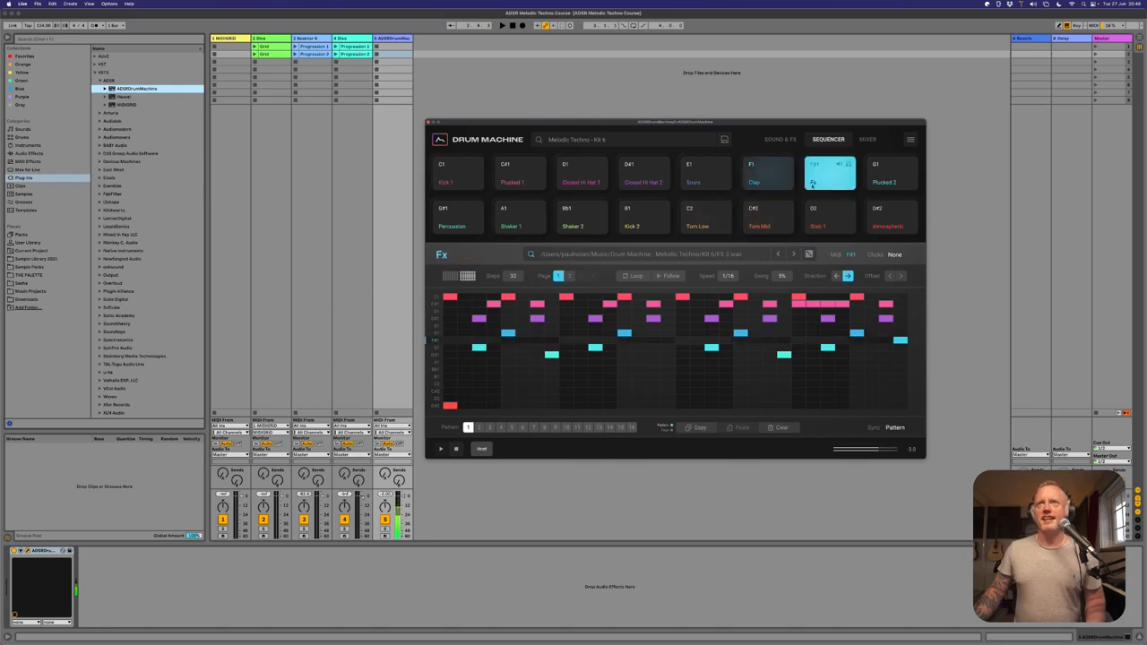
{"action": "left_click", "coordinate": [829, 220]}
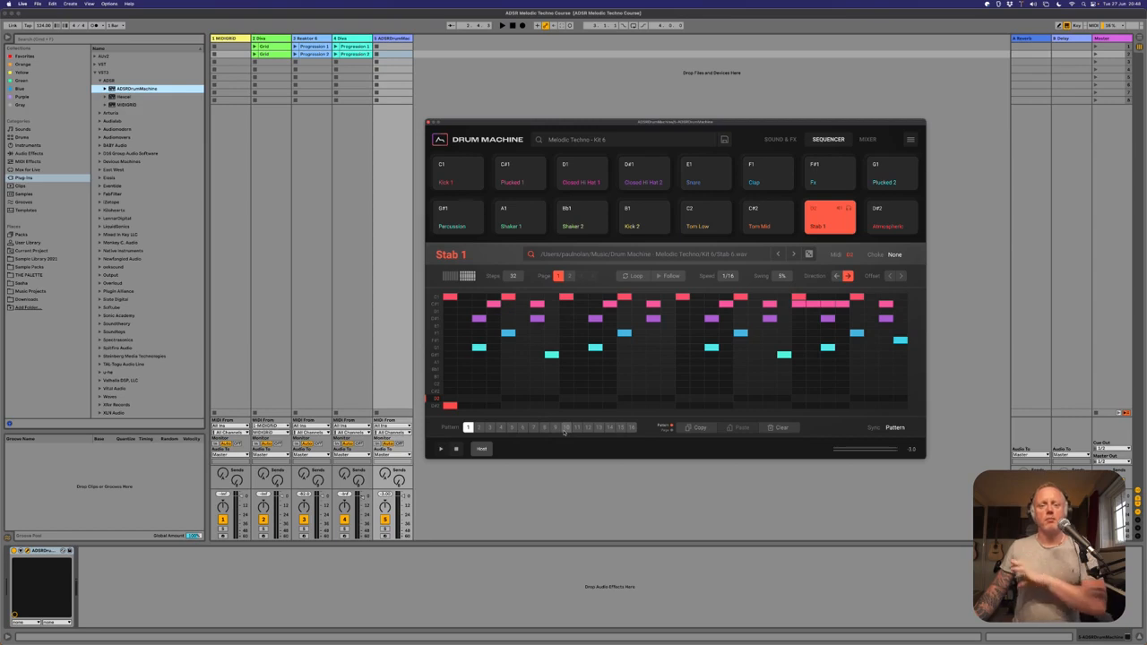
Go through patterns 9, 10, 11 and 12, listen to 11 and 12, and stop playback with pattern 12 selected.
{"action": "left_click", "coordinate": [554, 427]}
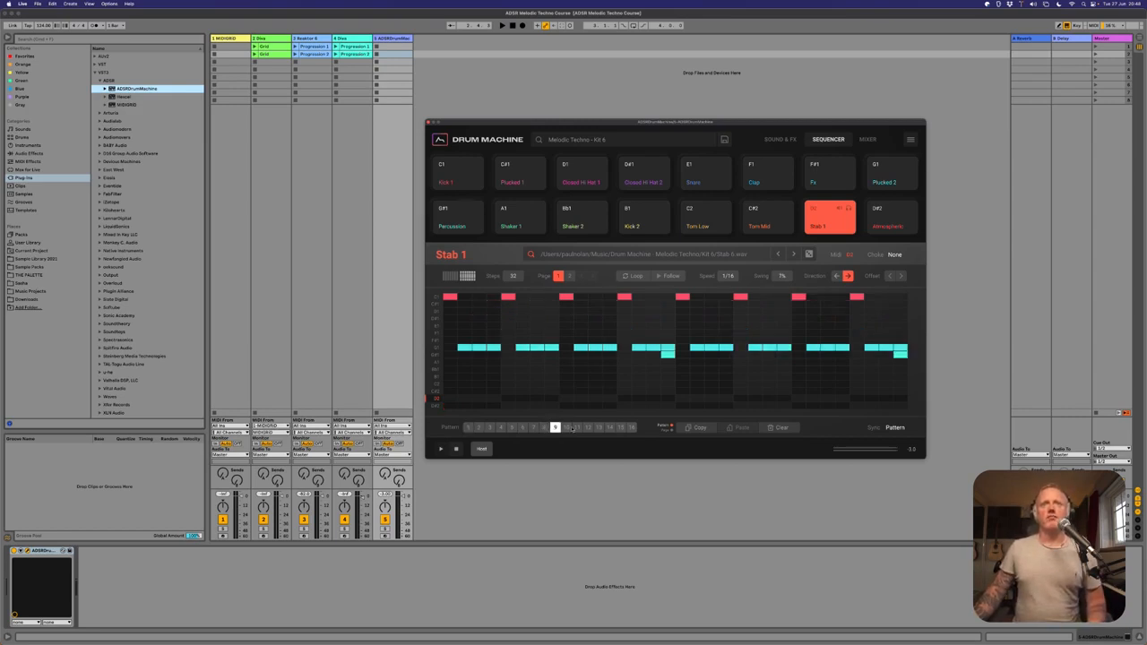
{"action": "left_click", "coordinate": [566, 427]}
{"action": "left_click", "coordinate": [578, 428]}
{"action": "key", "text": "space"}
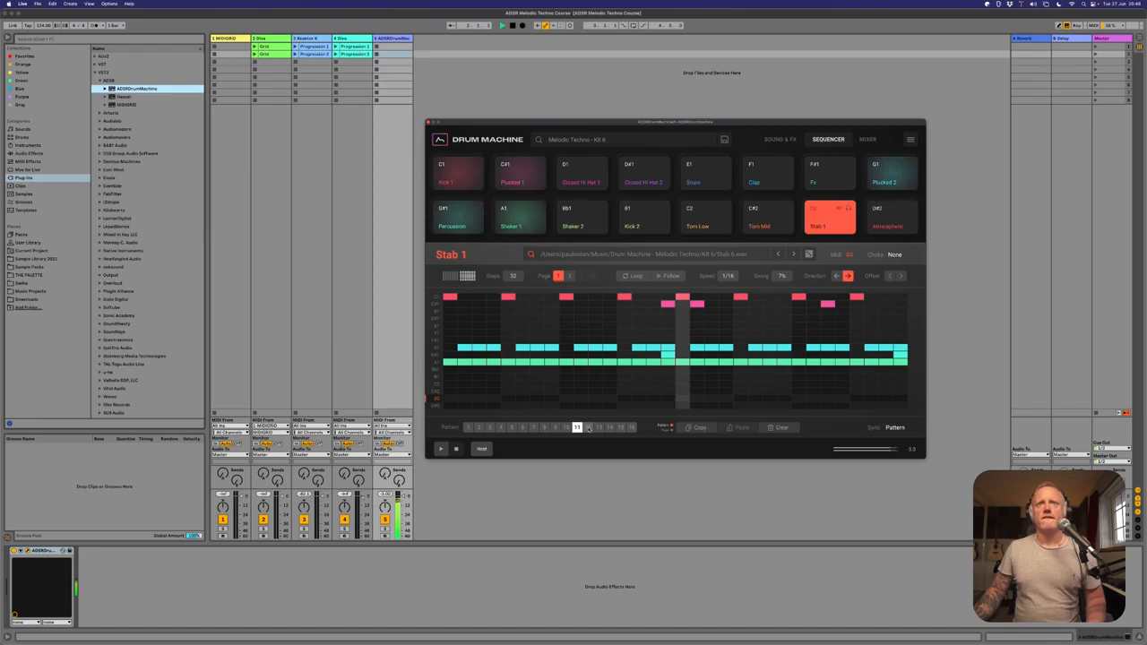
{"action": "left_click", "coordinate": [588, 428]}
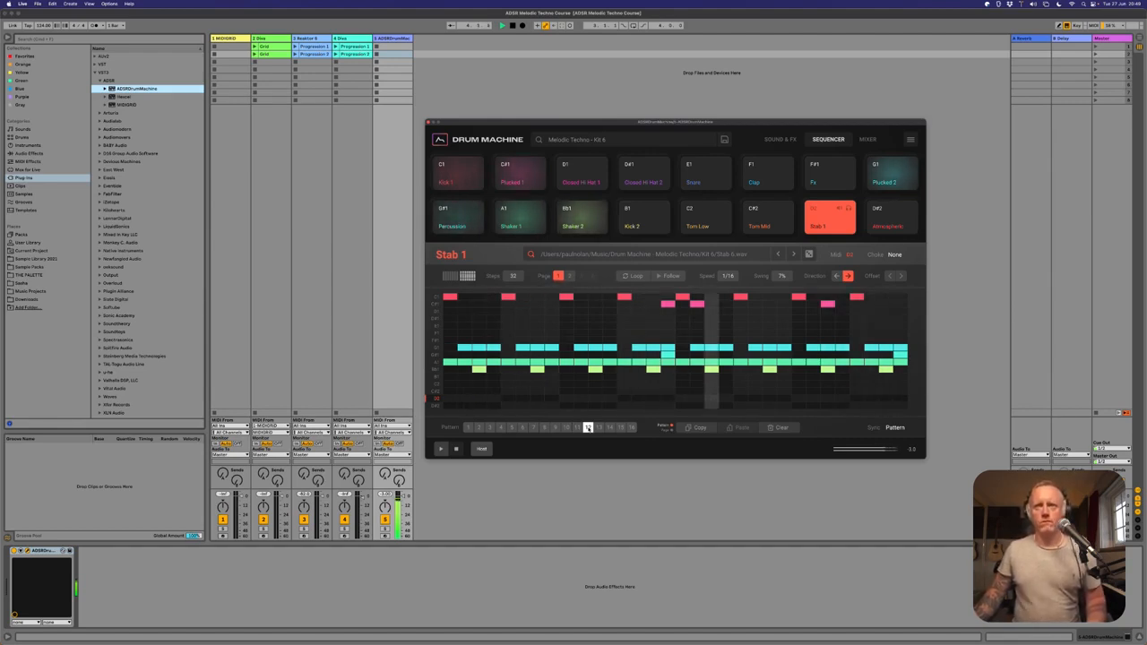
{"action": "key", "text": "space"}
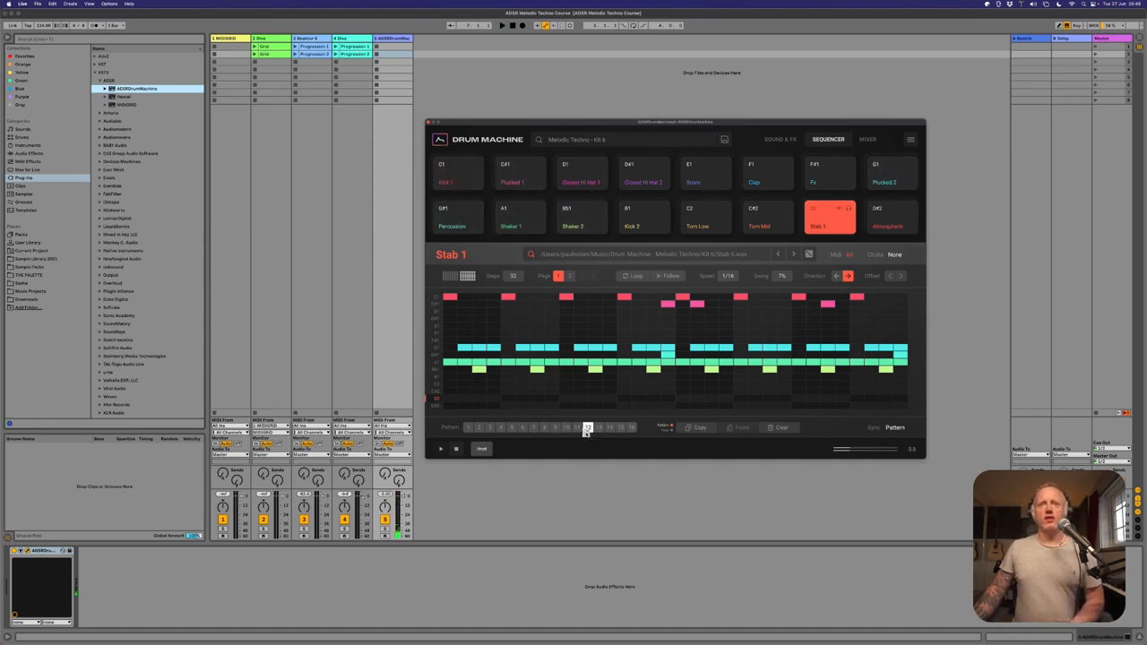
Try pattern 12 as a MIDI clip in the drum machine track's second slot, and delete the clip after viewing its notes.
{"action": "left_click_drag", "start_coordinate": [587, 429], "coordinate": [391, 56]}
{"action": "left_click", "coordinate": [390, 55]}
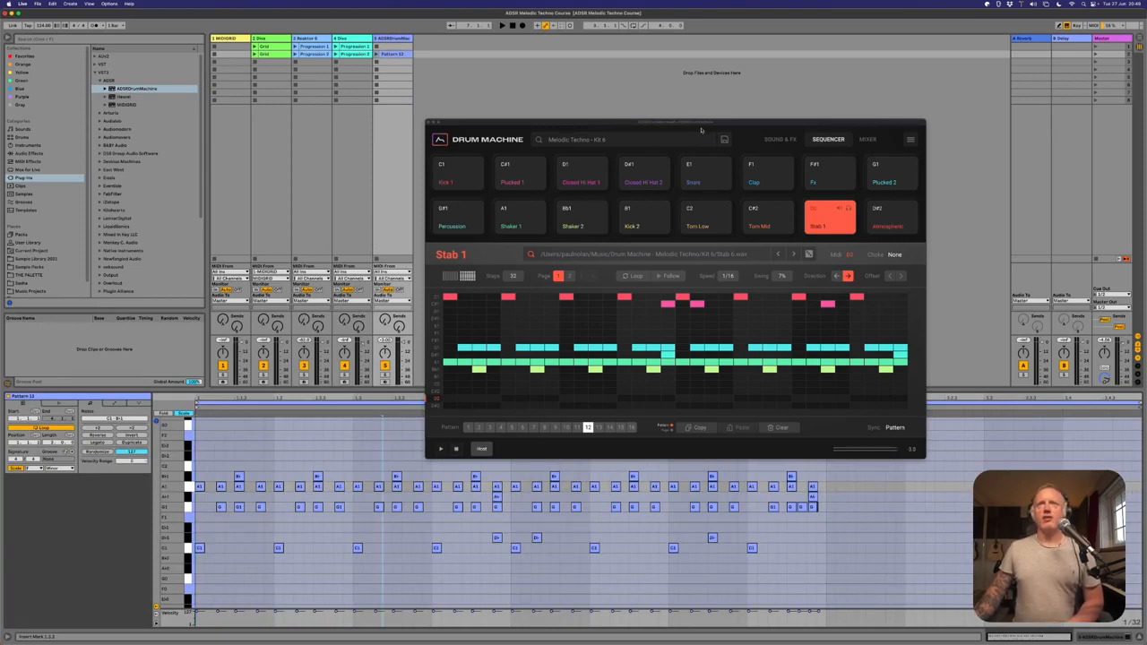
{"action": "left_click_drag", "start_coordinate": [701, 121], "coordinate": [733, 67]}
{"action": "left_click", "coordinate": [283, 443]}
{"action": "scroll", "coordinate": [270, 448], "scroll_direction": "up", "scroll_amount": 2}
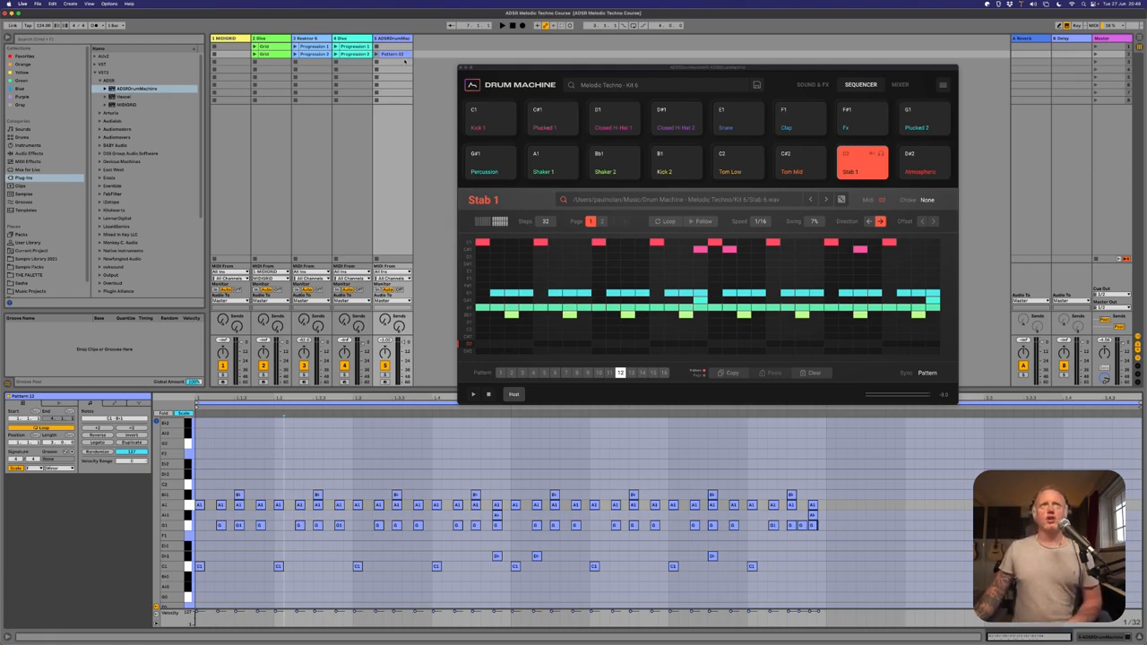
{"action": "key", "text": "Delete"}
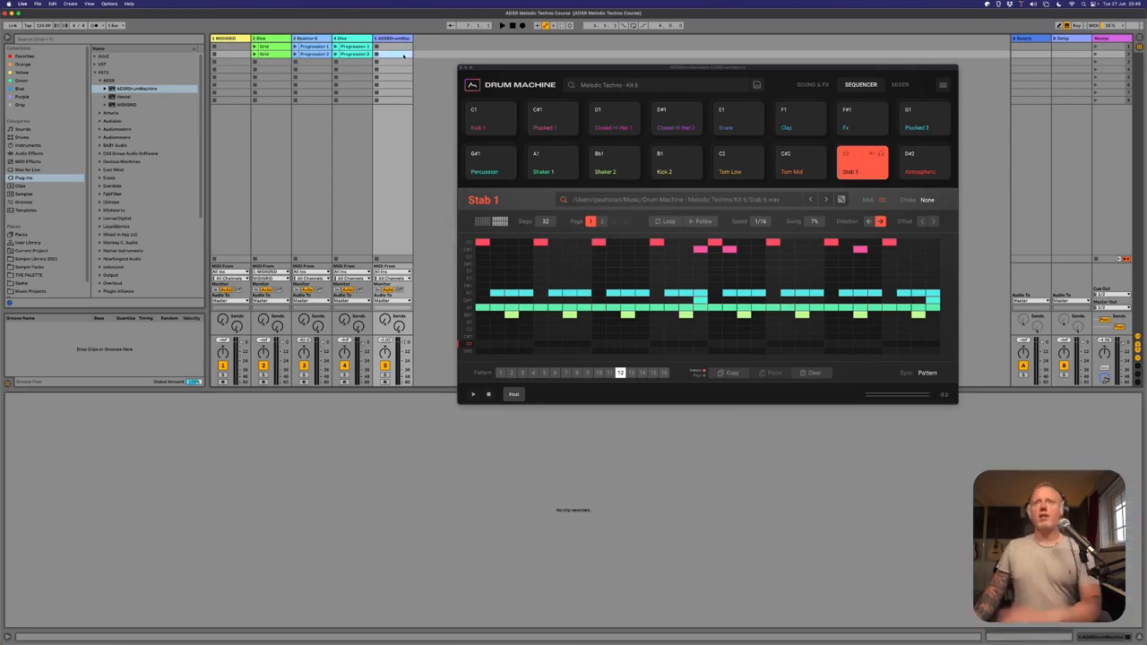
Look through the drum machine's Sound & FX, sequencer and mixer pages, and reposition the plug-in window.
{"action": "left_click", "coordinate": [812, 86]}
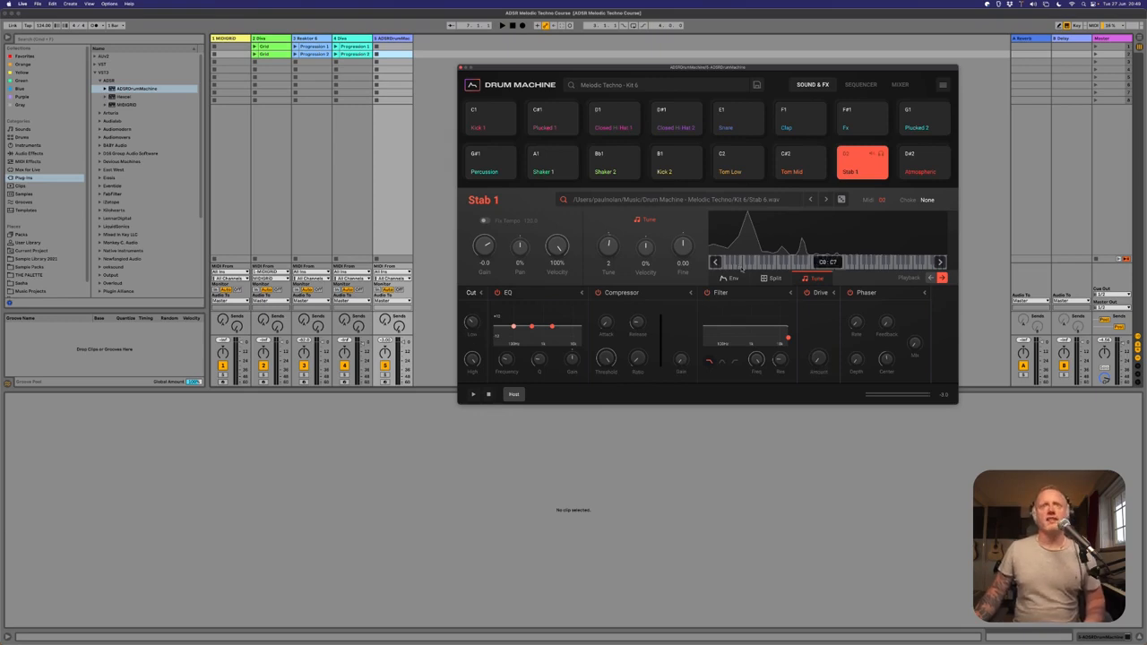
{"action": "left_click", "coordinate": [877, 86]}
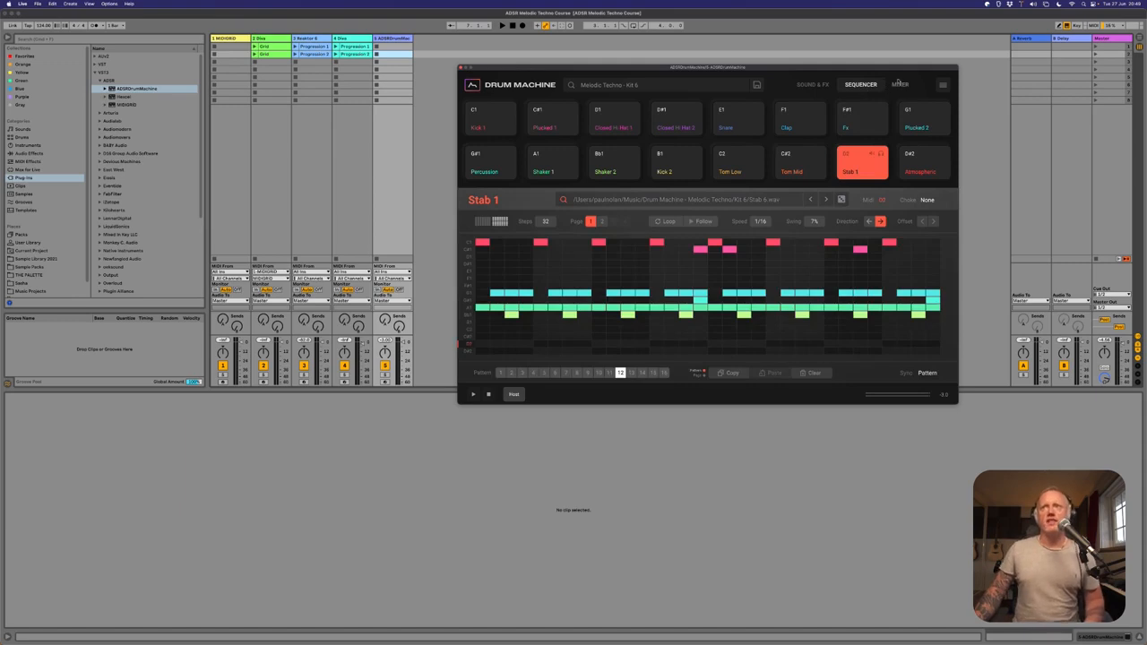
{"action": "left_click", "coordinate": [899, 84]}
{"action": "left_click_drag", "start_coordinate": [716, 68], "coordinate": [692, 103]}
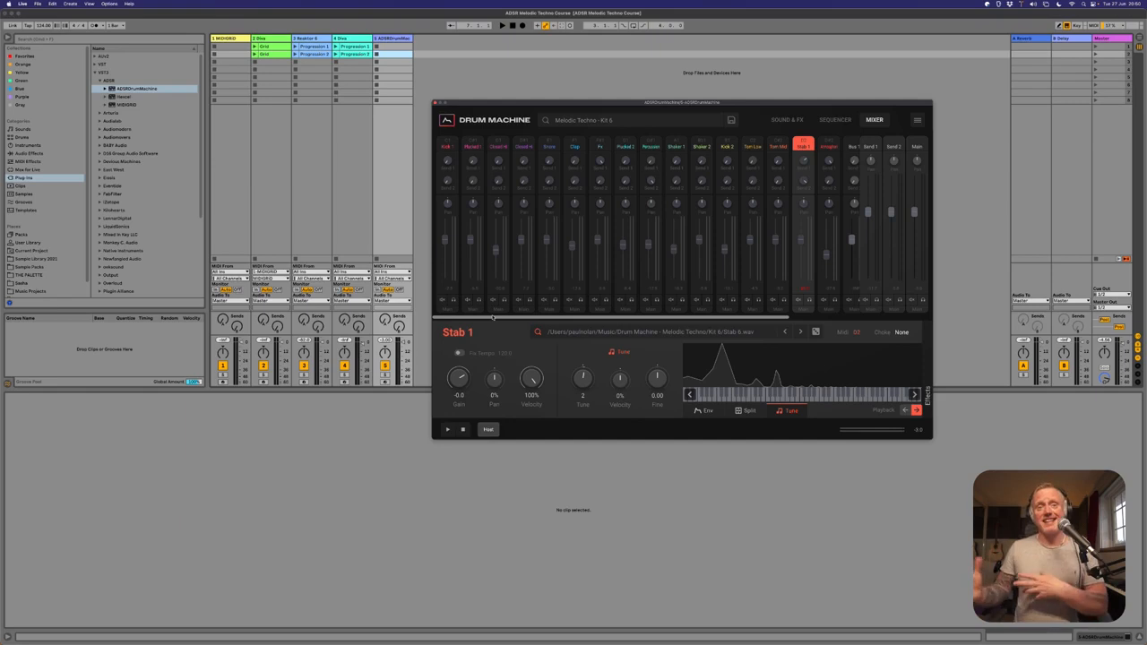
Examine the direct output routing options for the Kick 1 mixer channel without choosing one.
{"action": "left_click", "coordinate": [447, 310]}
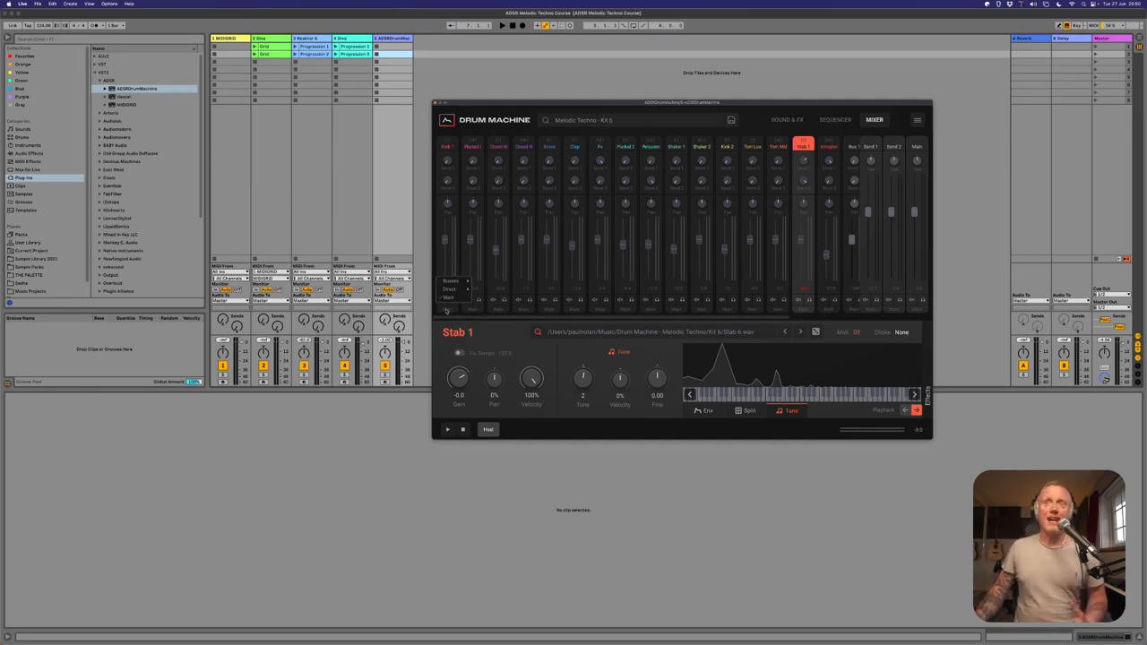
{"action": "mouse_move", "coordinate": [454, 291]}
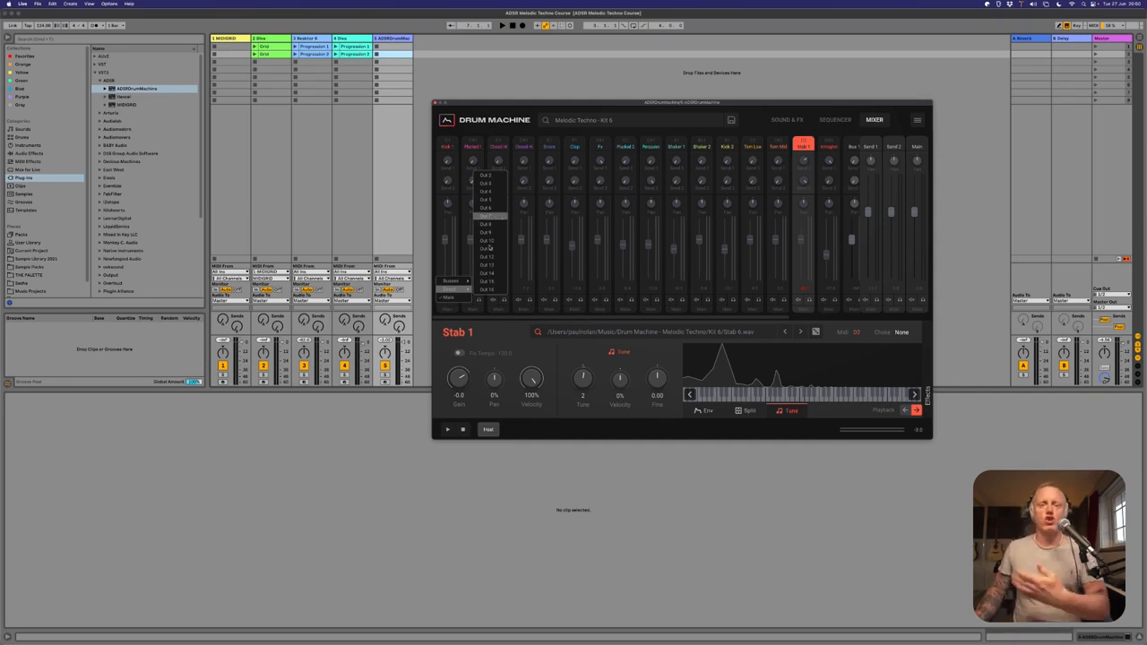
{"action": "left_click", "coordinate": [491, 336]}
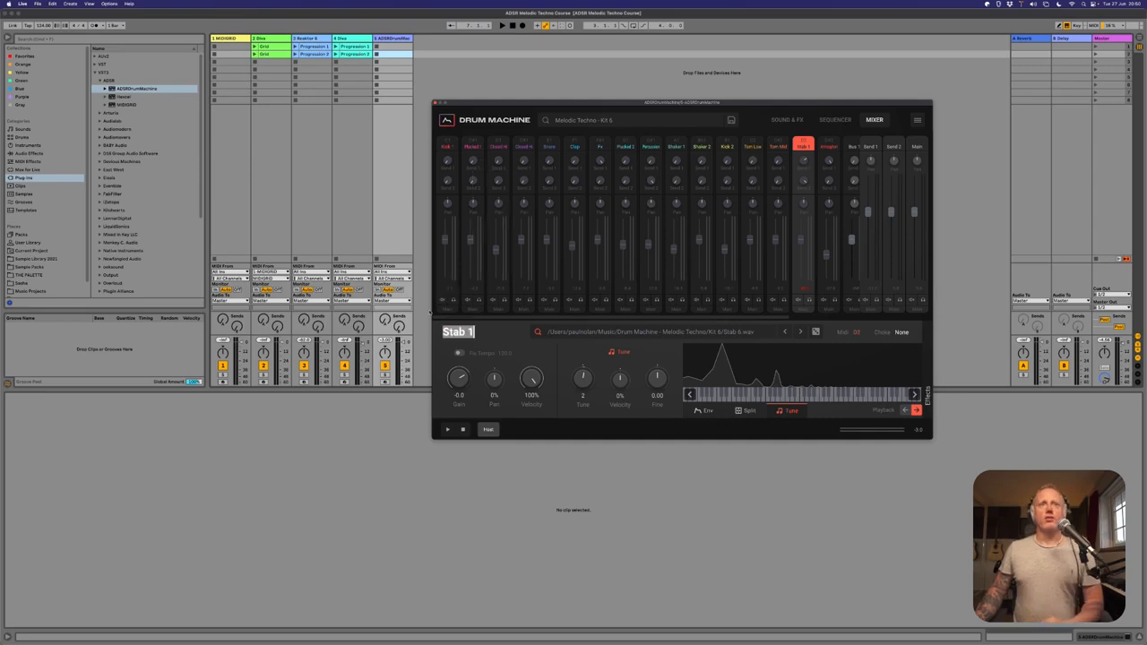
Route the drum machine's pads to the direct outs through the plug-in's routing options.
{"action": "left_click", "coordinate": [483, 320]}
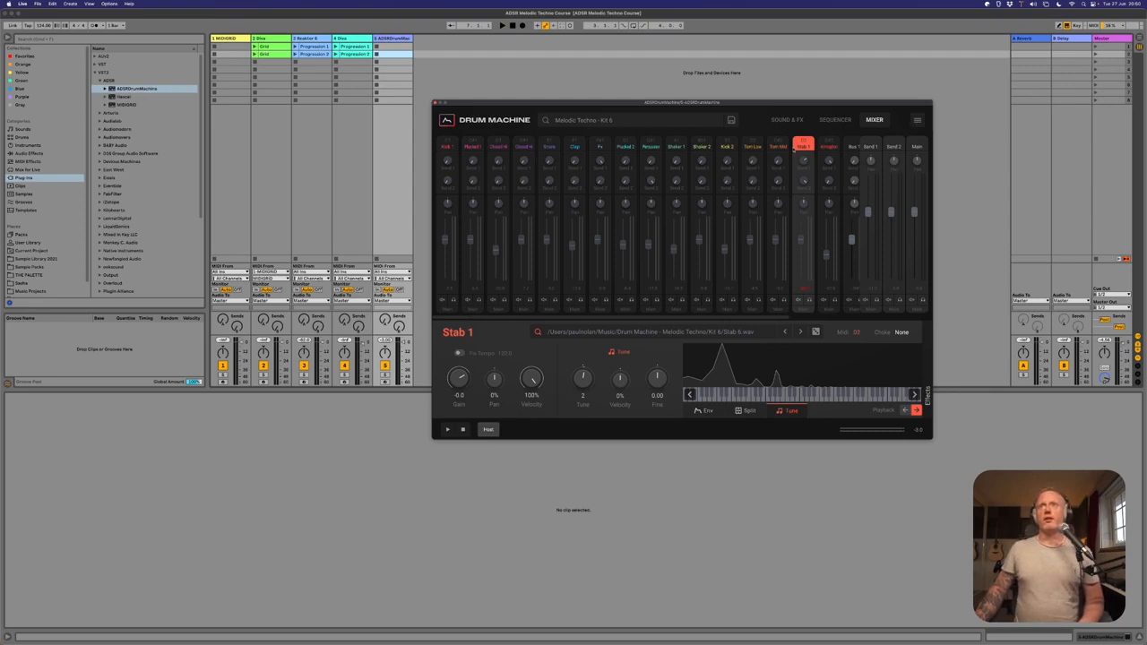
{"action": "scroll", "coordinate": [714, 218], "scroll_direction": "right", "scroll_amount": 3}
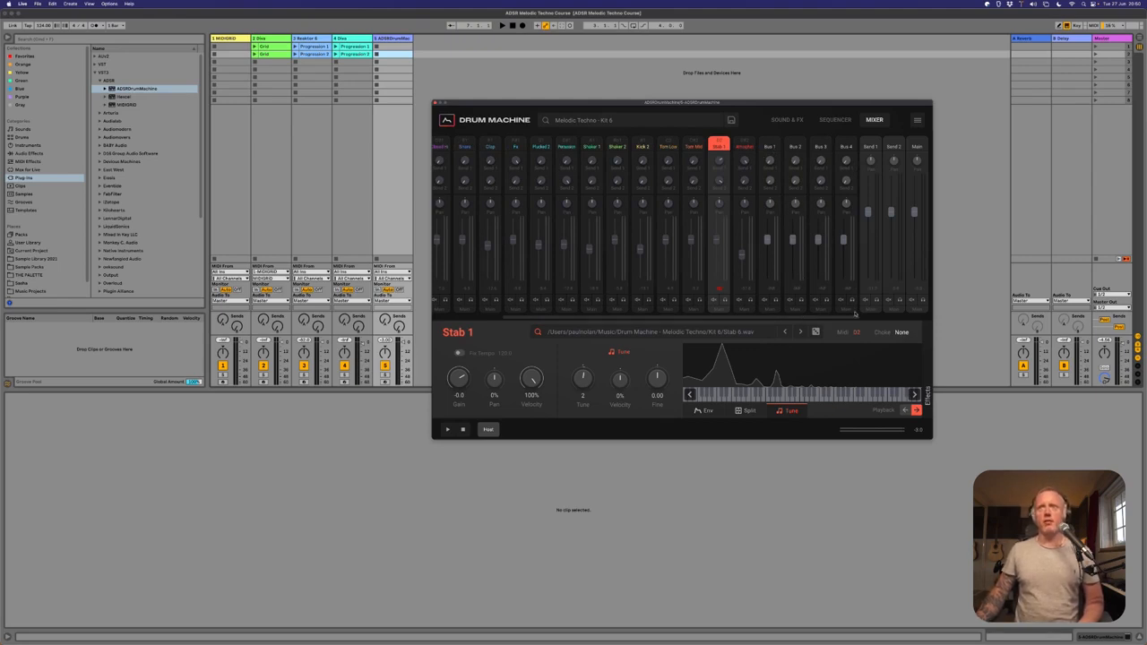
{"action": "left_click", "coordinate": [917, 120]}
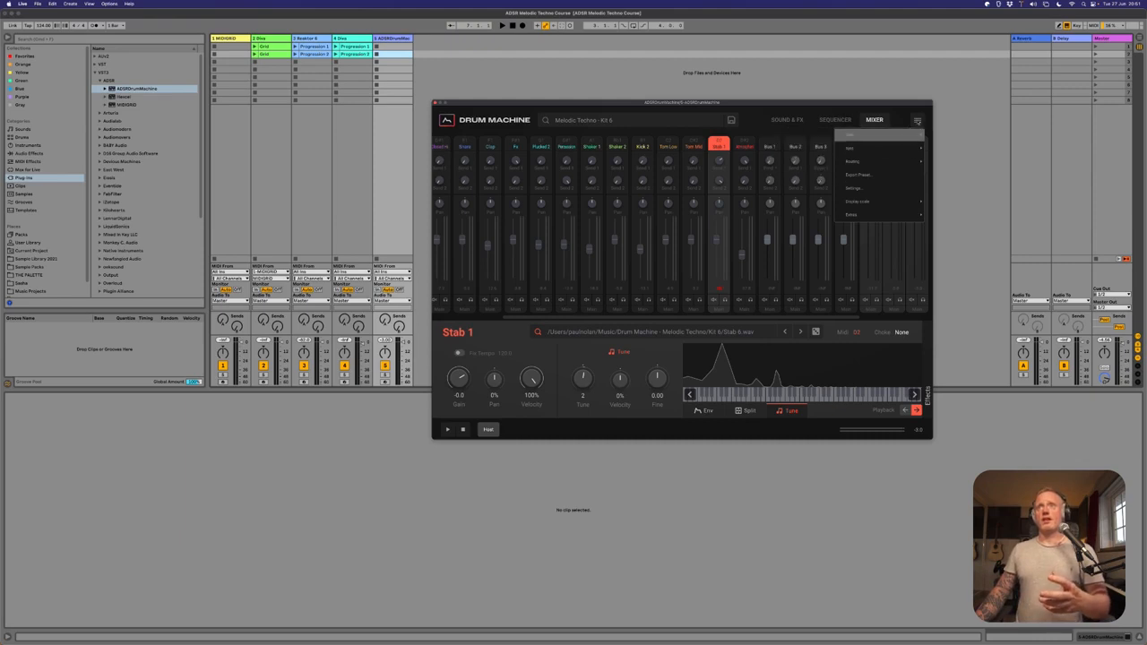
{"action": "left_click", "coordinate": [916, 121]}
{"action": "left_click", "coordinate": [916, 122]}
{"action": "mouse_move", "coordinate": [880, 150]}
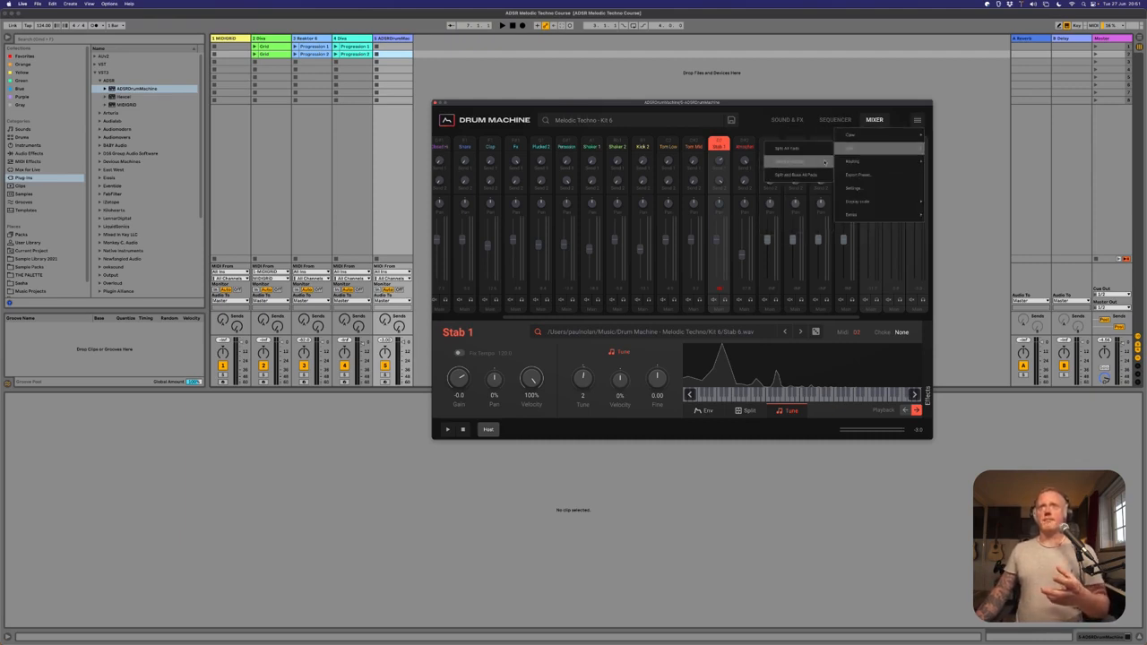
{"action": "left_click", "coordinate": [830, 162]}
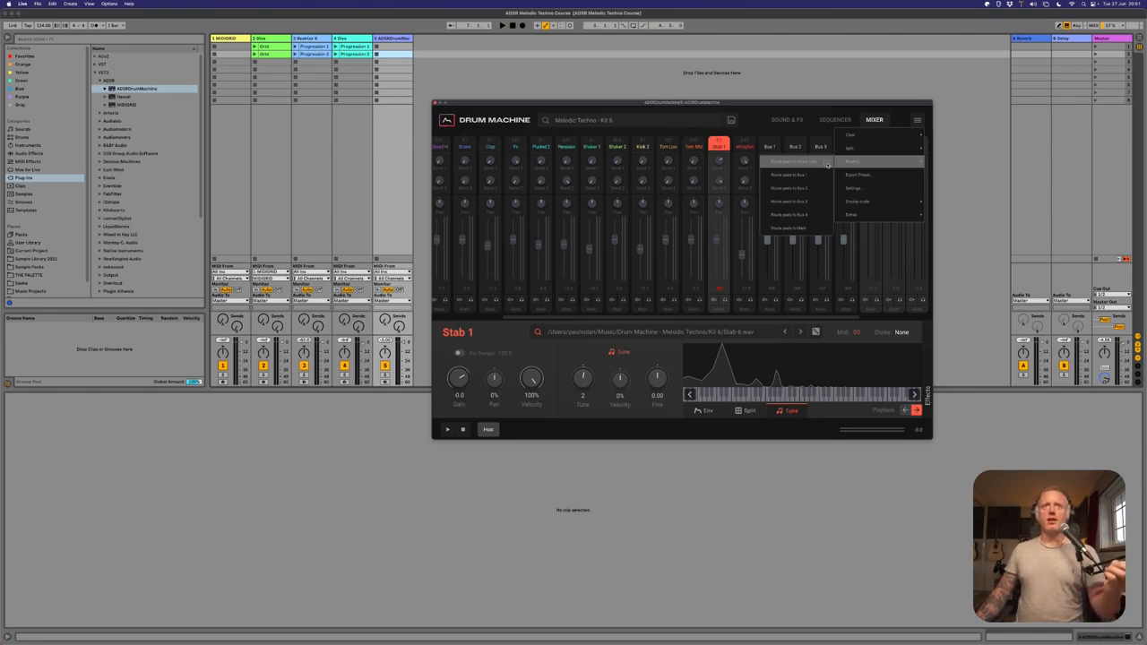
{"action": "left_click", "coordinate": [828, 164]}
Look across the drum machine's mixer channels and play the kit with its track soloed.
{"action": "left_click_drag", "start_coordinate": [502, 321], "coordinate": [674, 319]}
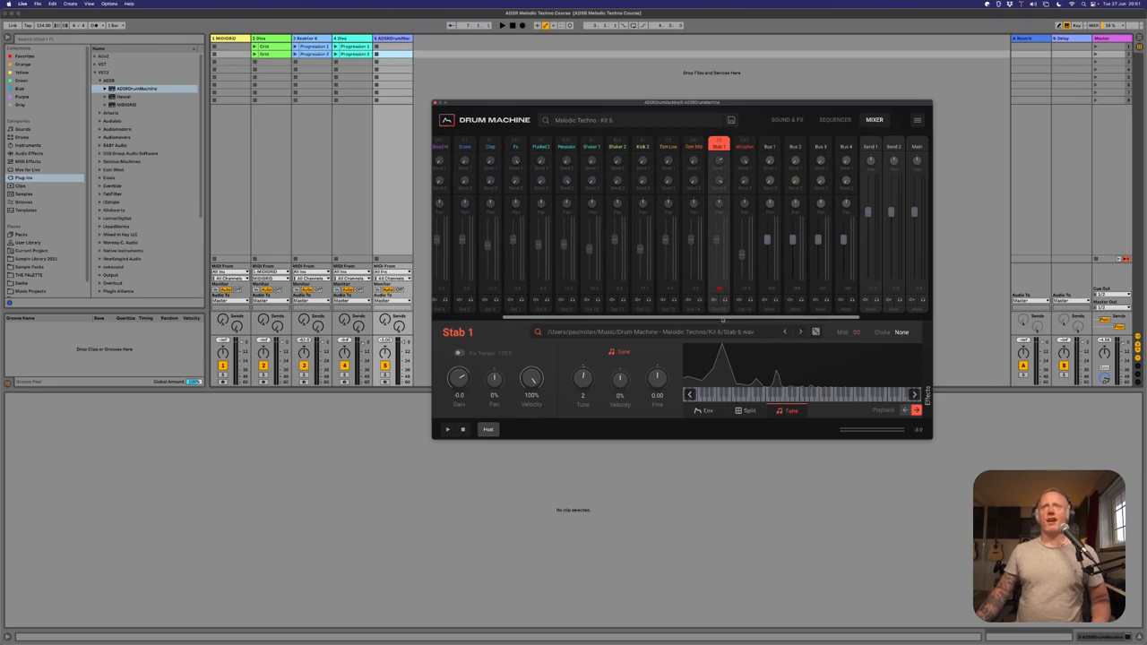
{"action": "left_click_drag", "start_coordinate": [723, 320], "coordinate": [592, 319]}
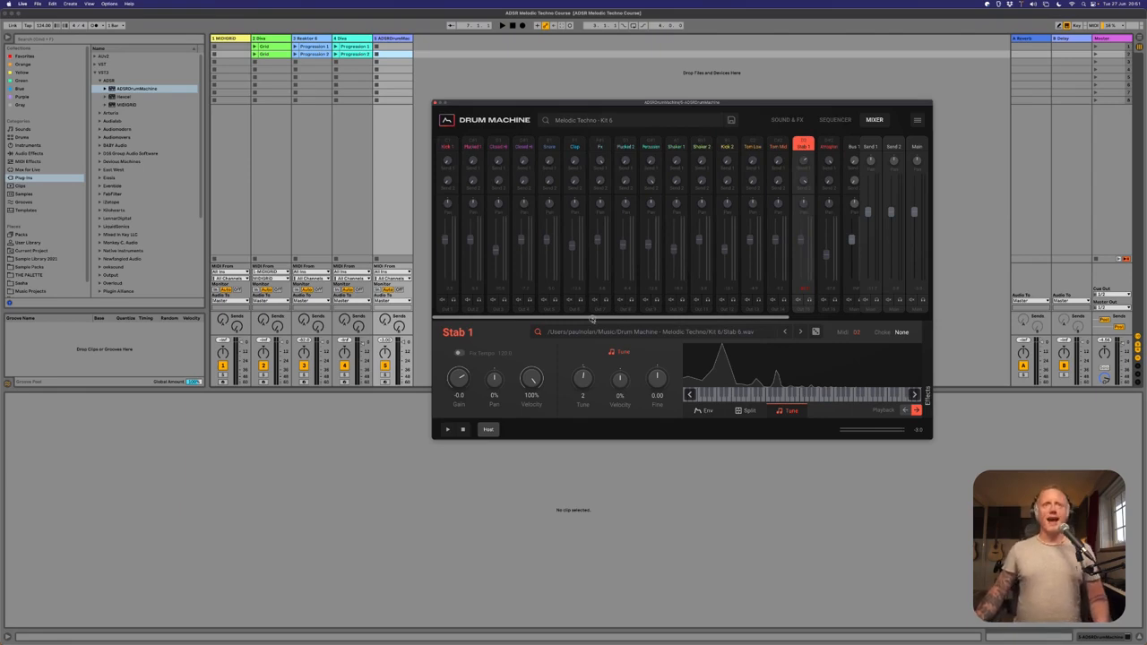
{"action": "left_click", "coordinate": [401, 217]}
{"action": "key", "text": "space"}
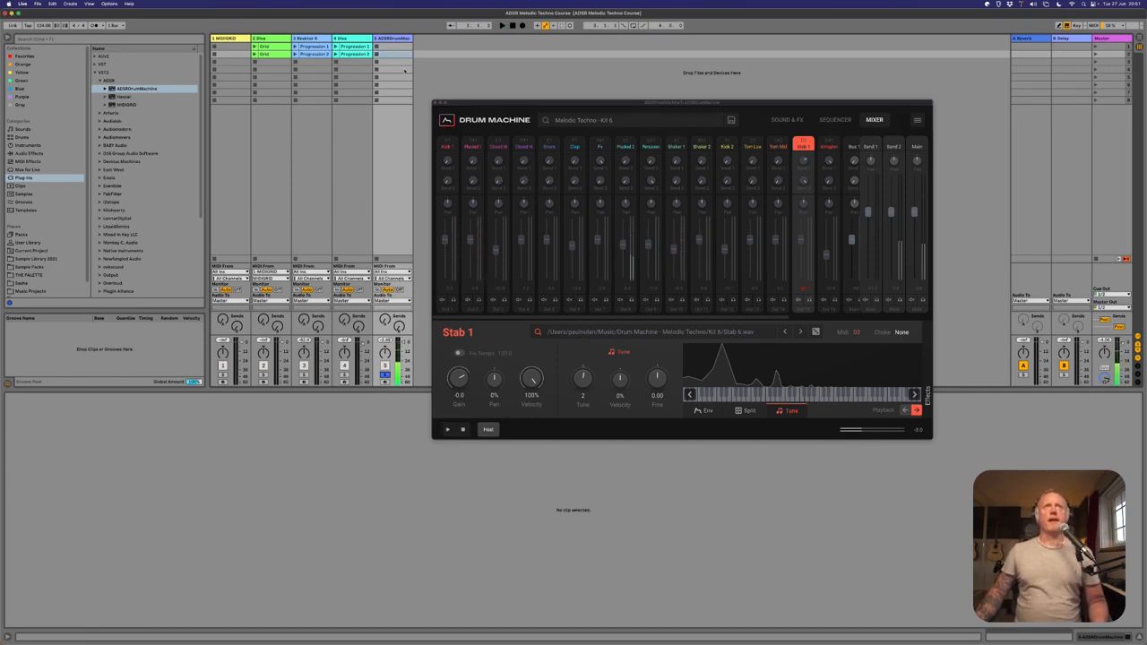
Move the plug-in window clear of the tracks and insert an audio track after the drum machine track.
{"action": "left_click_drag", "start_coordinate": [525, 103], "coordinate": [724, 293]}
{"action": "left_click", "coordinate": [398, 39]}
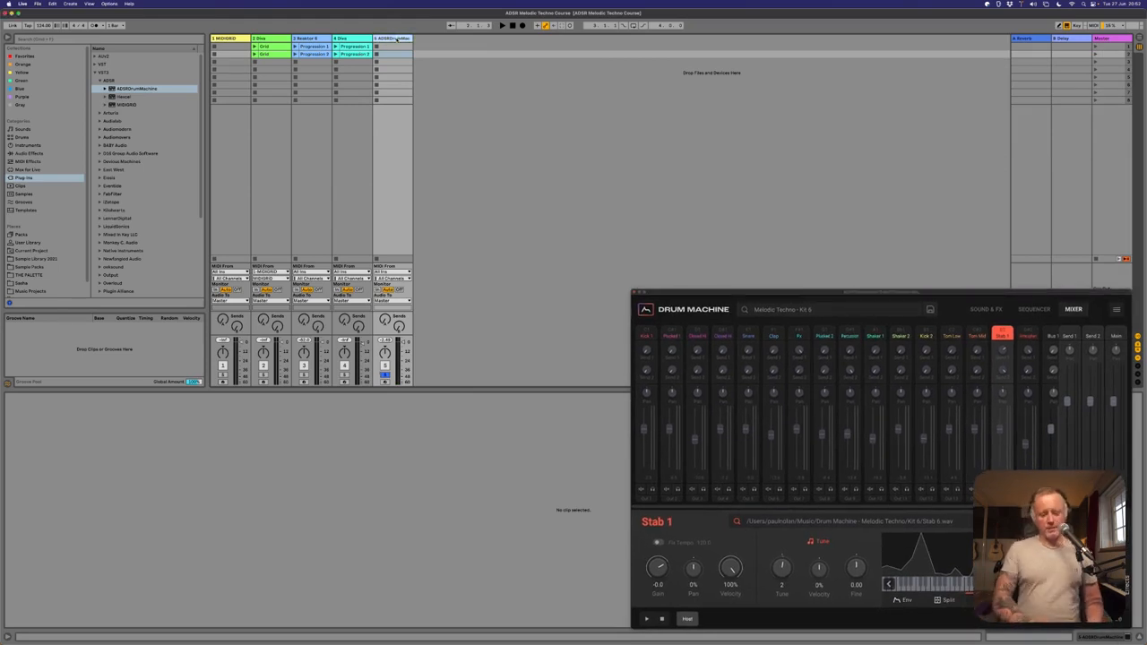
{"action": "key", "text": "super+t"}
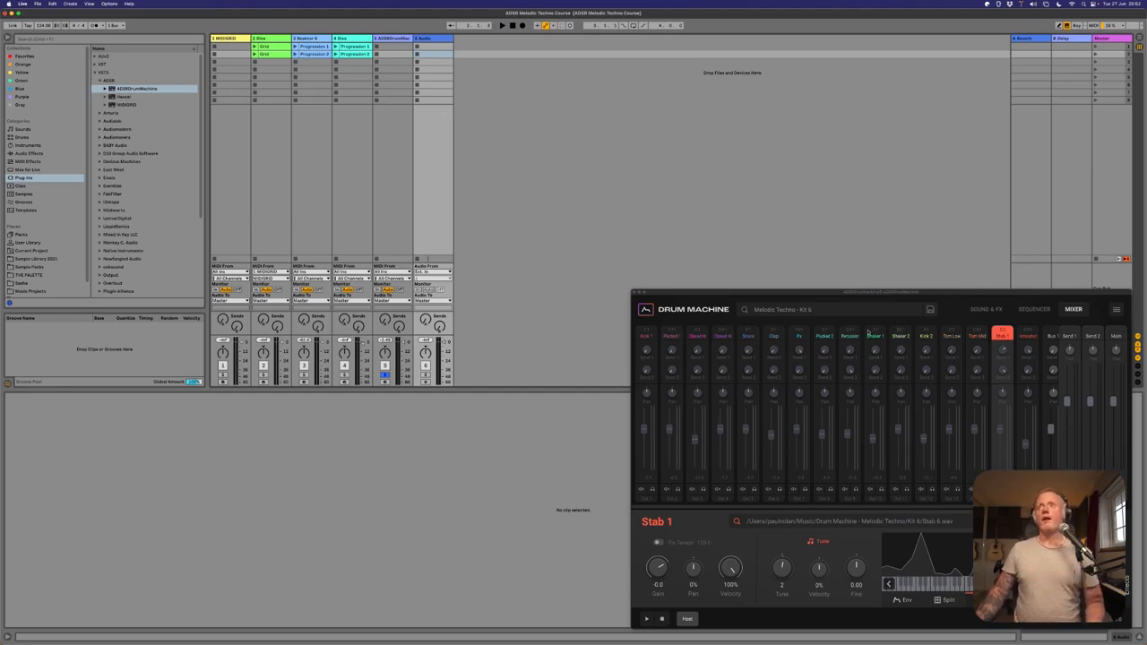
Go through patterns 1 and 8 in the drum machine's sequencer and select pattern 7.
{"action": "left_click", "coordinate": [1034, 310]}
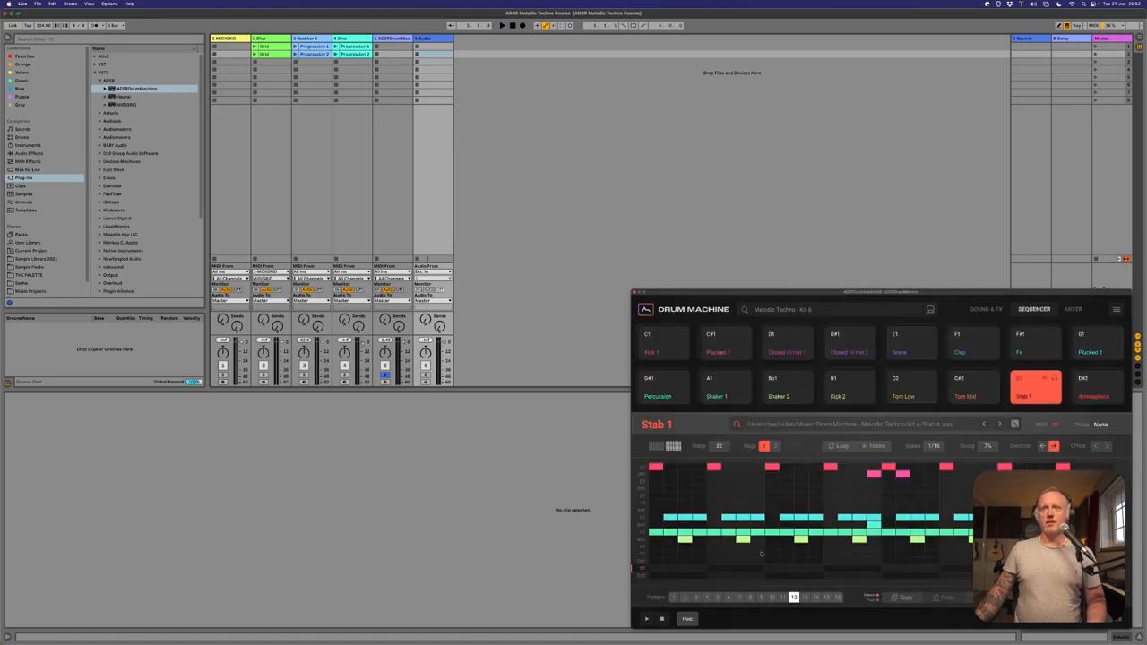
{"action": "left_click", "coordinate": [674, 598]}
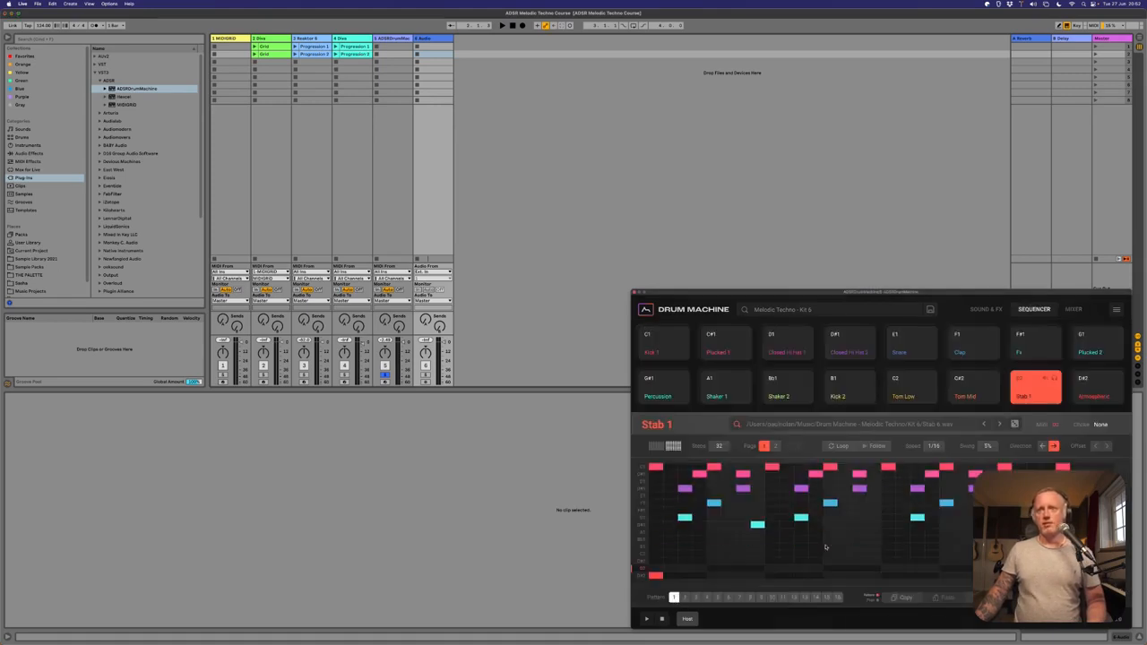
{"action": "left_click", "coordinate": [751, 598]}
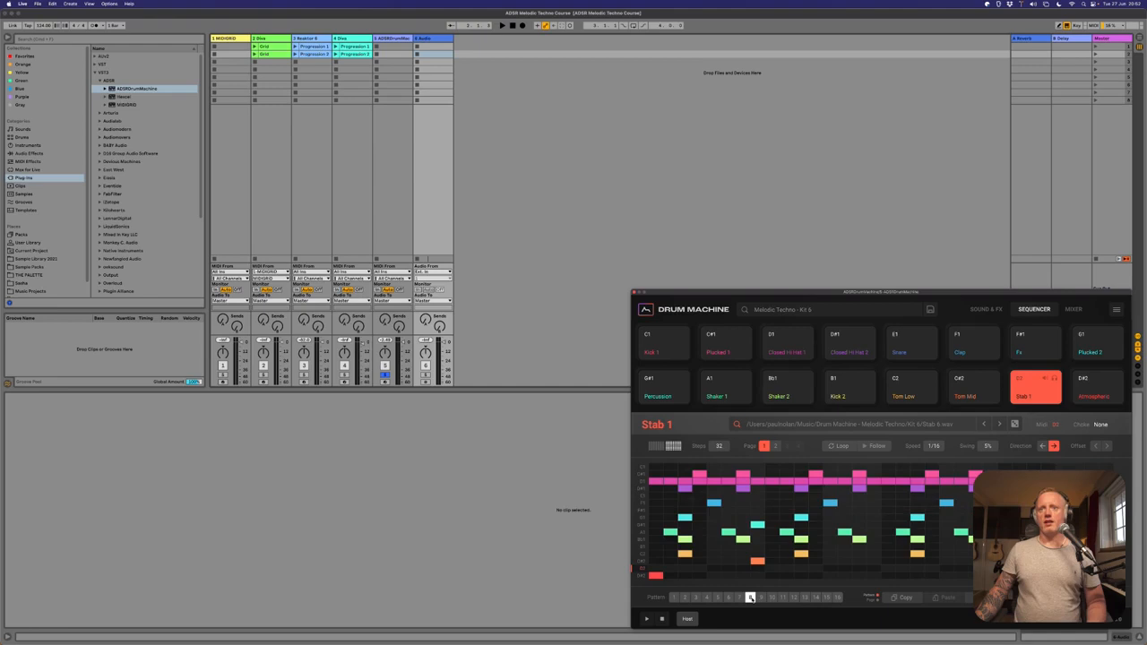
{"action": "left_click", "coordinate": [740, 597]}
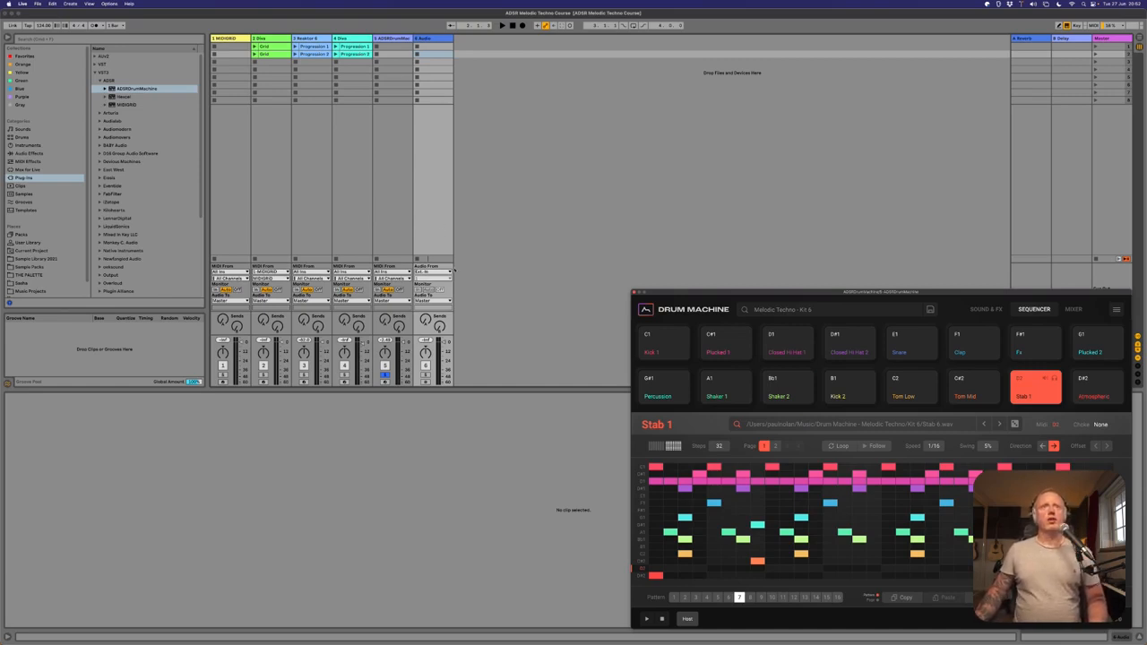
Set the new audio track's input to the ADSR Drum Machine track, channel Out 2.
{"action": "left_click", "coordinate": [434, 273]}
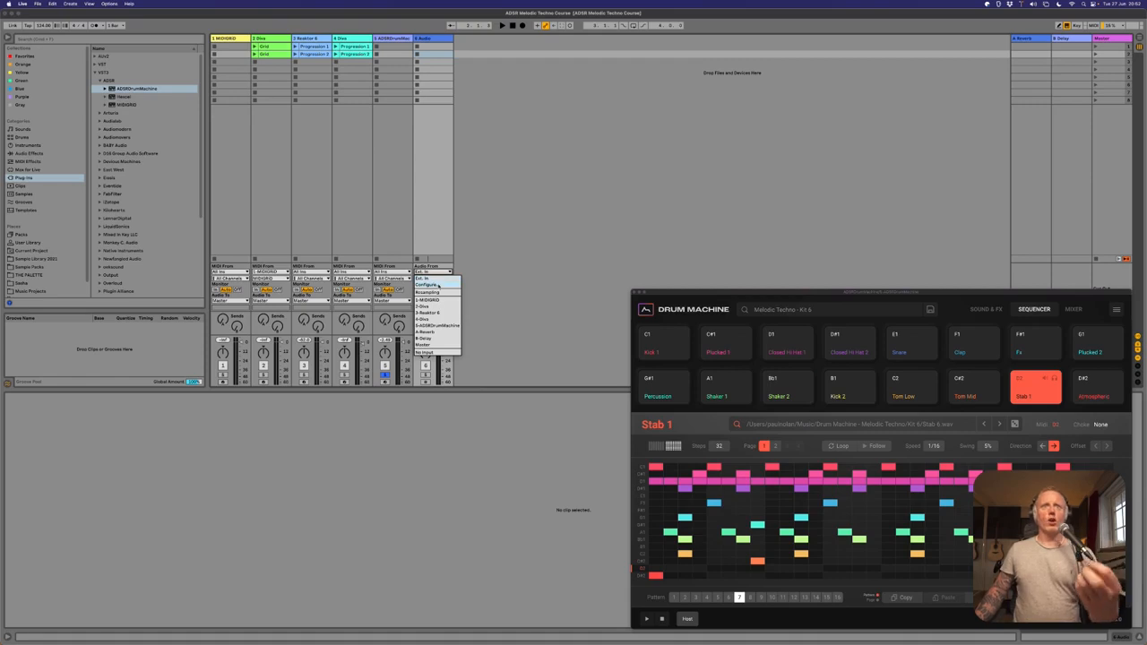
{"action": "left_click", "coordinate": [444, 326]}
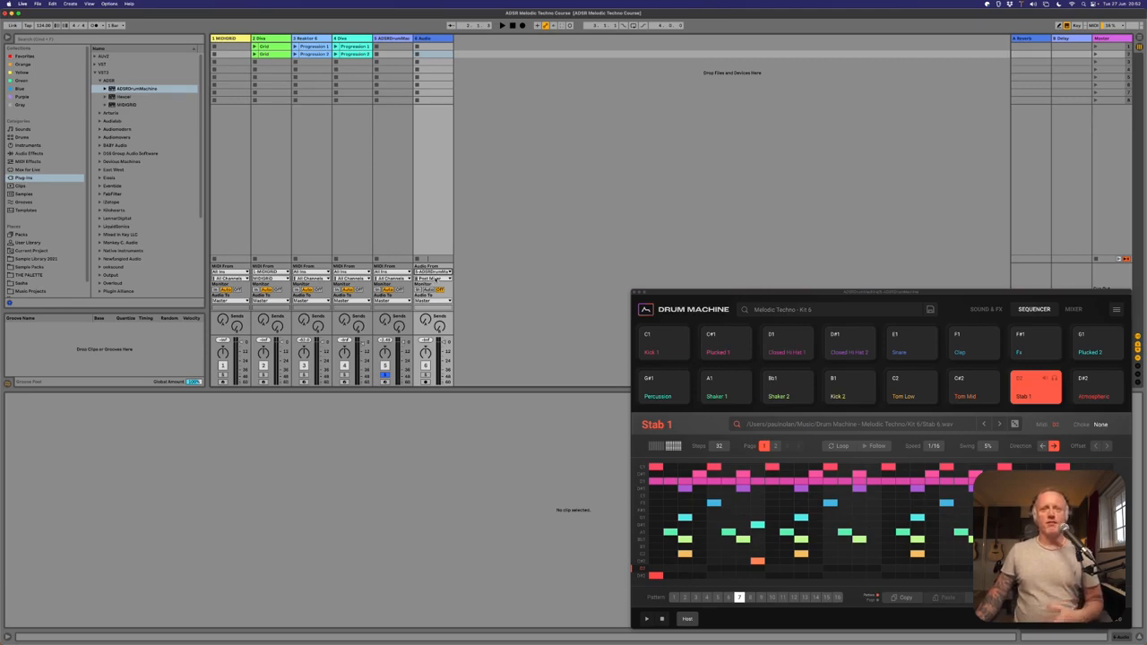
{"action": "left_click", "coordinate": [435, 279]}
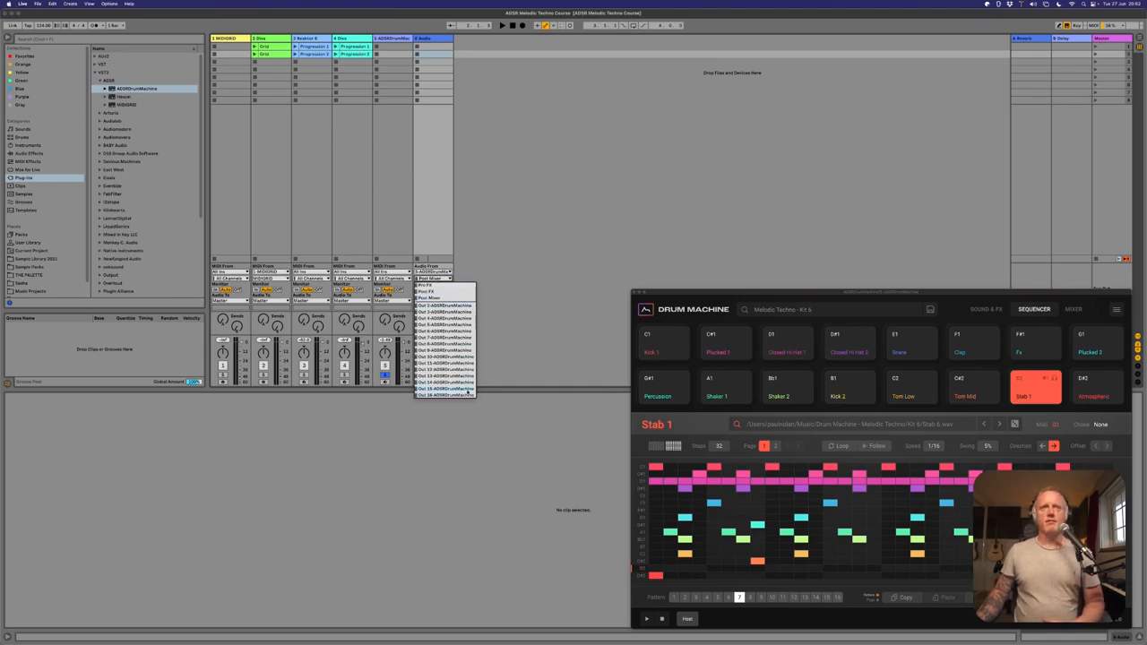
{"action": "left_click", "coordinate": [449, 306]}
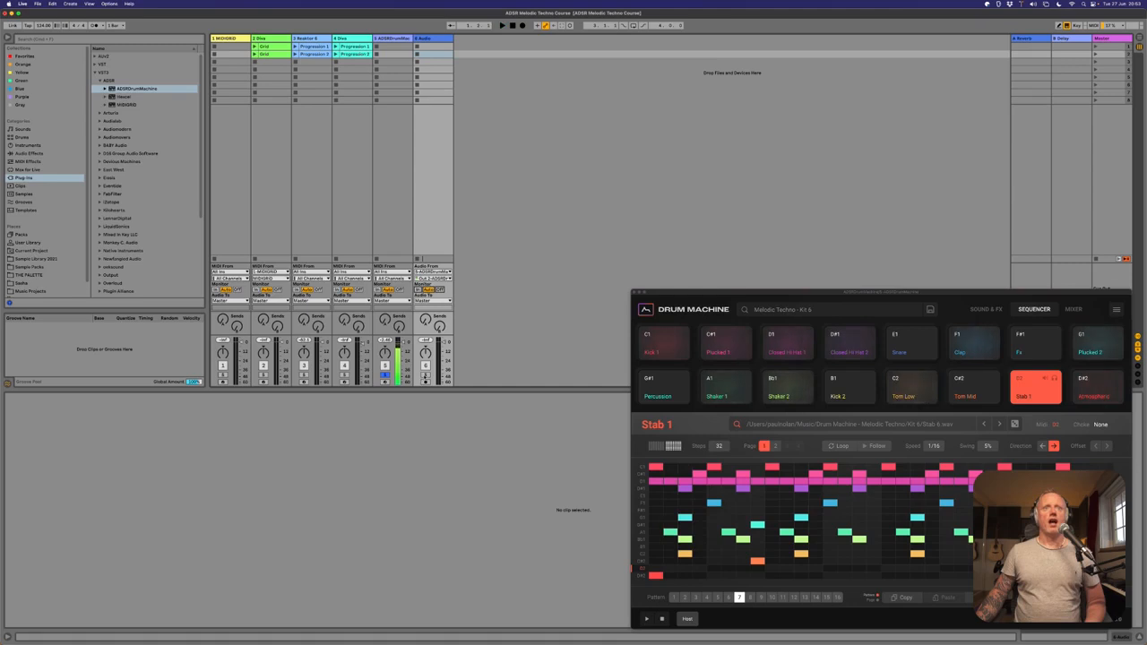
Solo the audio track, set its monitoring to In, play pattern 7 through it and lower its volume slightly.
{"action": "key", "text": "space"}
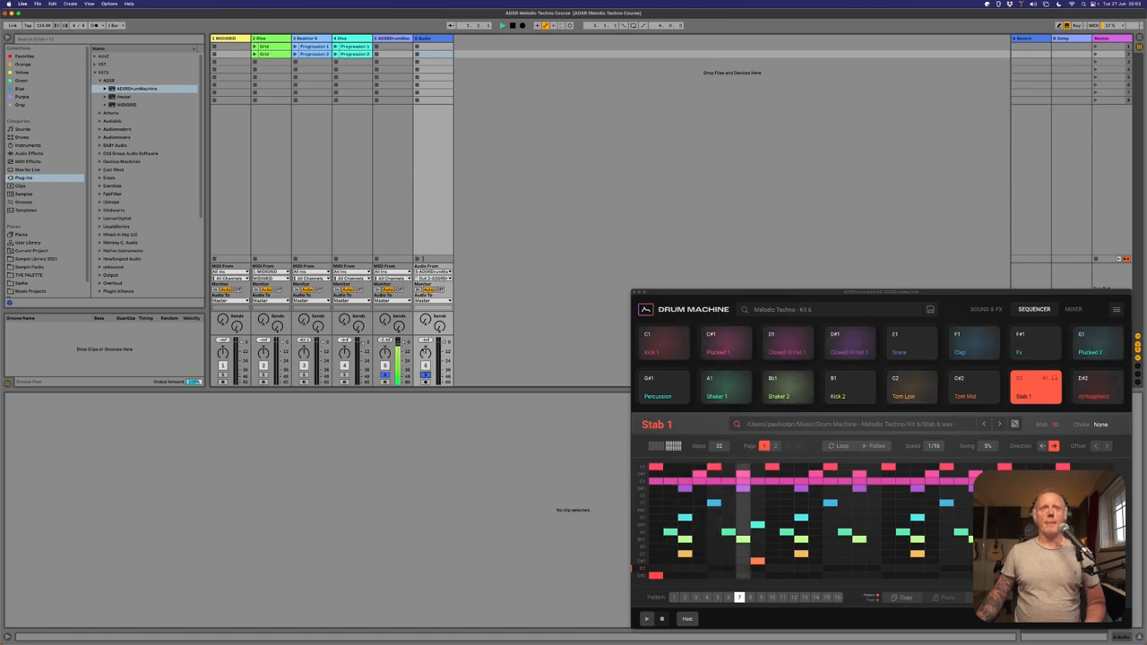
{"action": "left_click", "coordinate": [417, 290]}
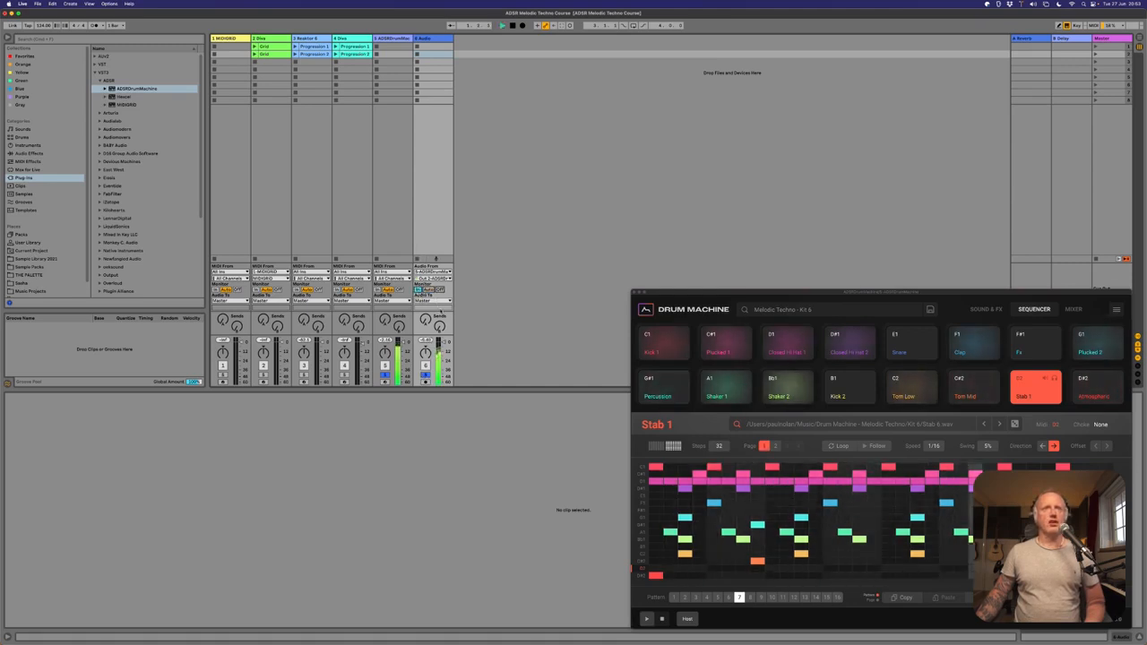
{"action": "key", "text": "space"}
{"action": "key", "text": "space"}
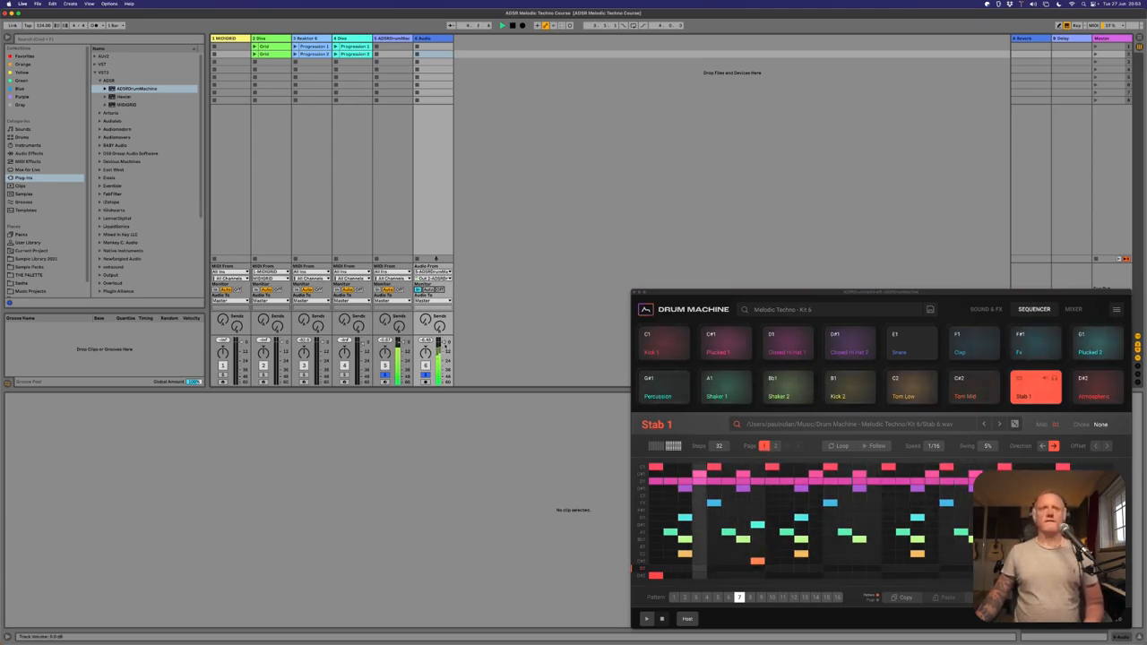
{"action": "left_click_drag", "start_coordinate": [443, 343], "coordinate": [444, 345]}
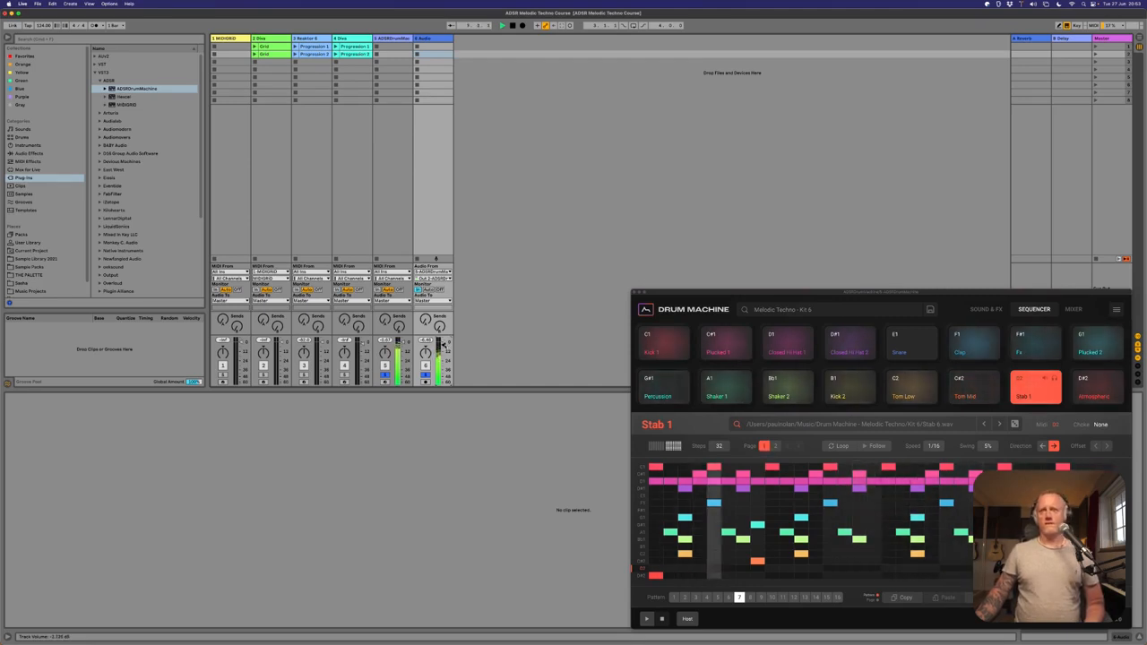
{"action": "key", "text": "space"}
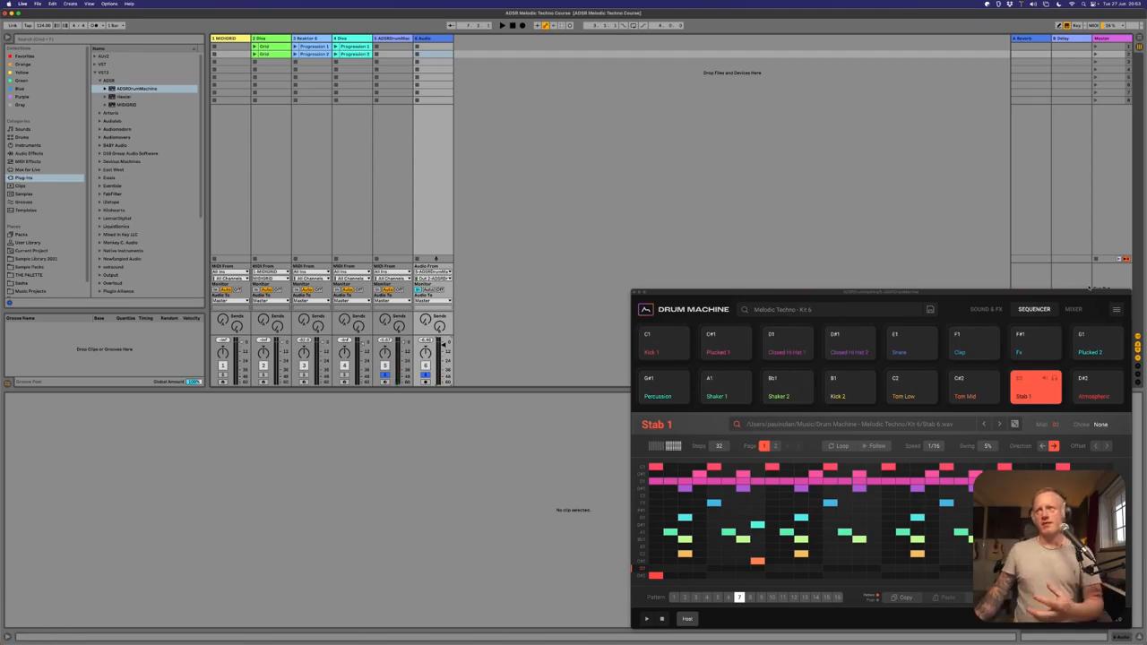
Examine the output options of the Send 2 channel and the bus channels in the drum machine's mixer.
{"action": "left_click", "coordinate": [1073, 309]}
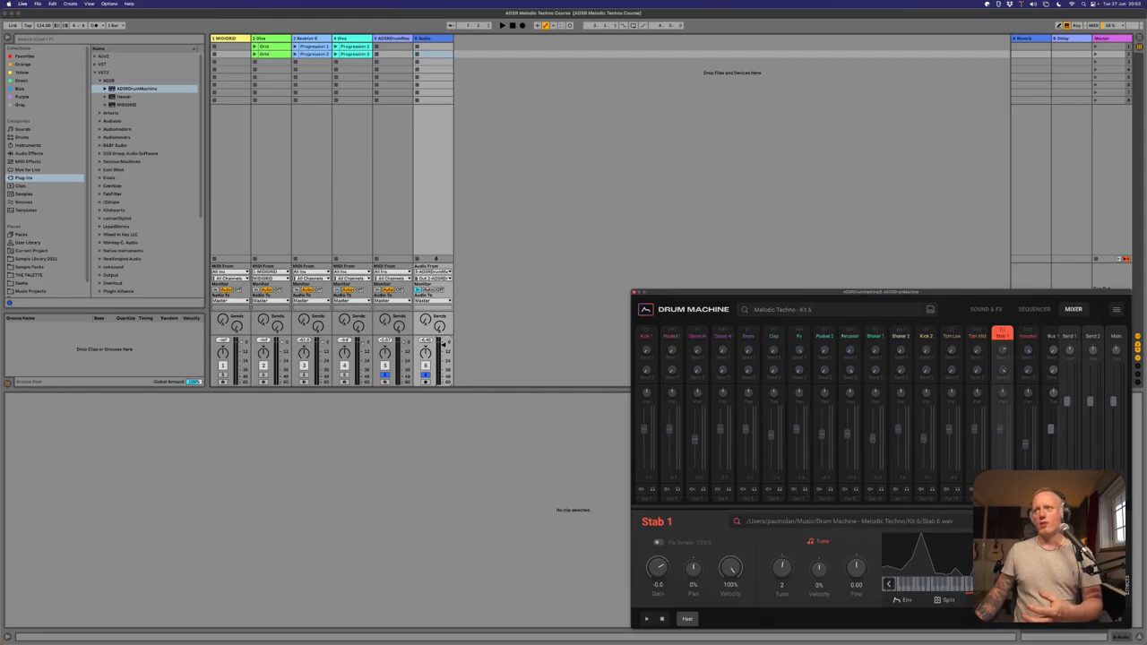
{"action": "left_click", "coordinate": [1093, 498]}
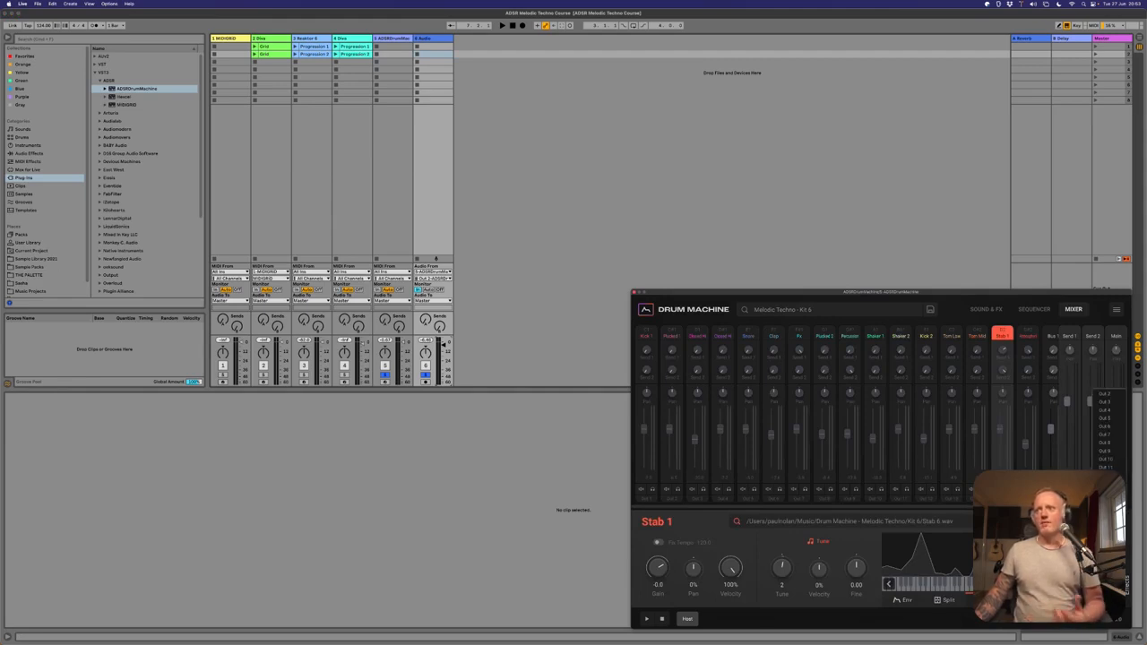
{"action": "scroll", "coordinate": [861, 422], "scroll_direction": "right", "scroll_amount": 3}
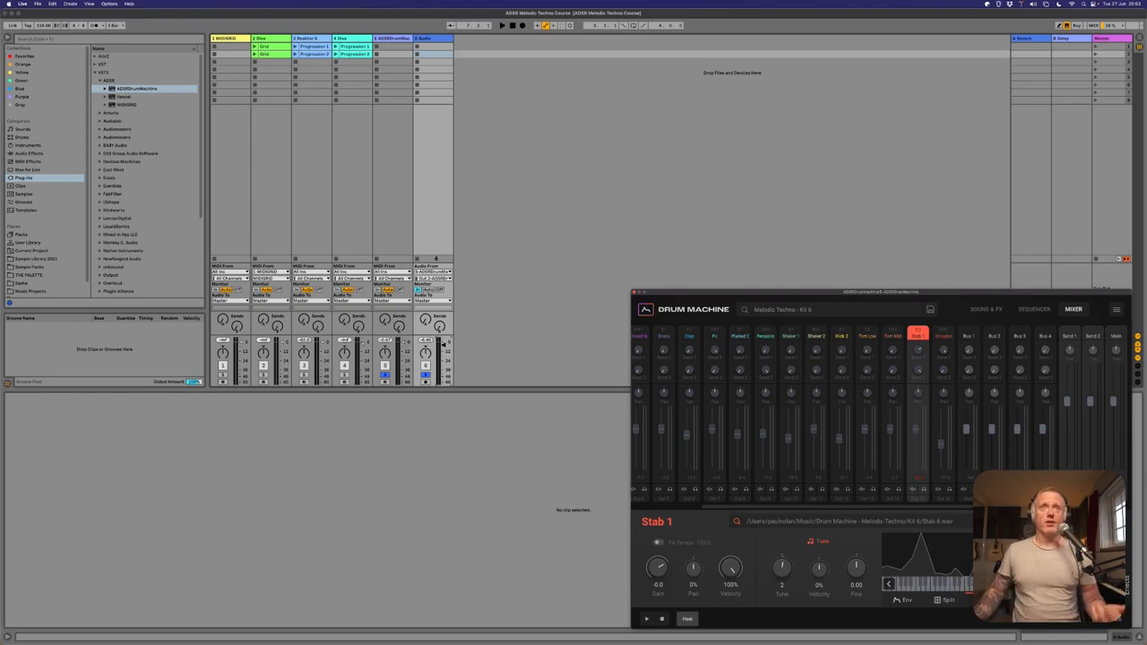
Duplicate the routed audio track repeatedly until audio tracks 6 through 20 exist.
{"action": "left_click", "coordinate": [427, 40]}
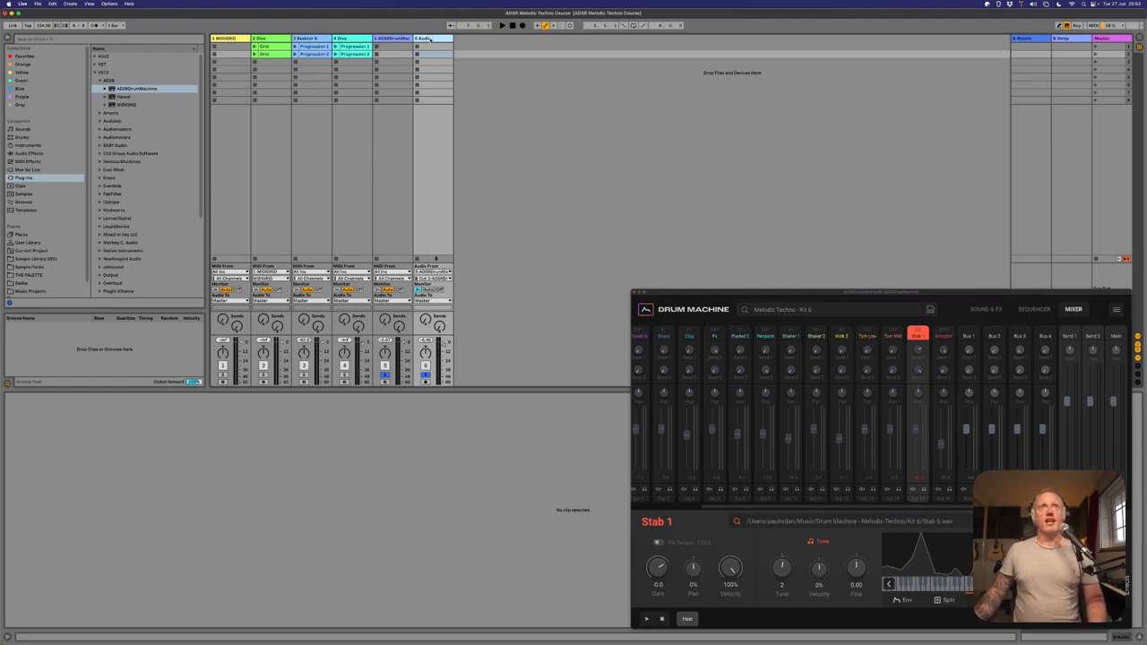
{"action": "key", "text": "super+d"}
{"action": "key", "text": "super+d"}
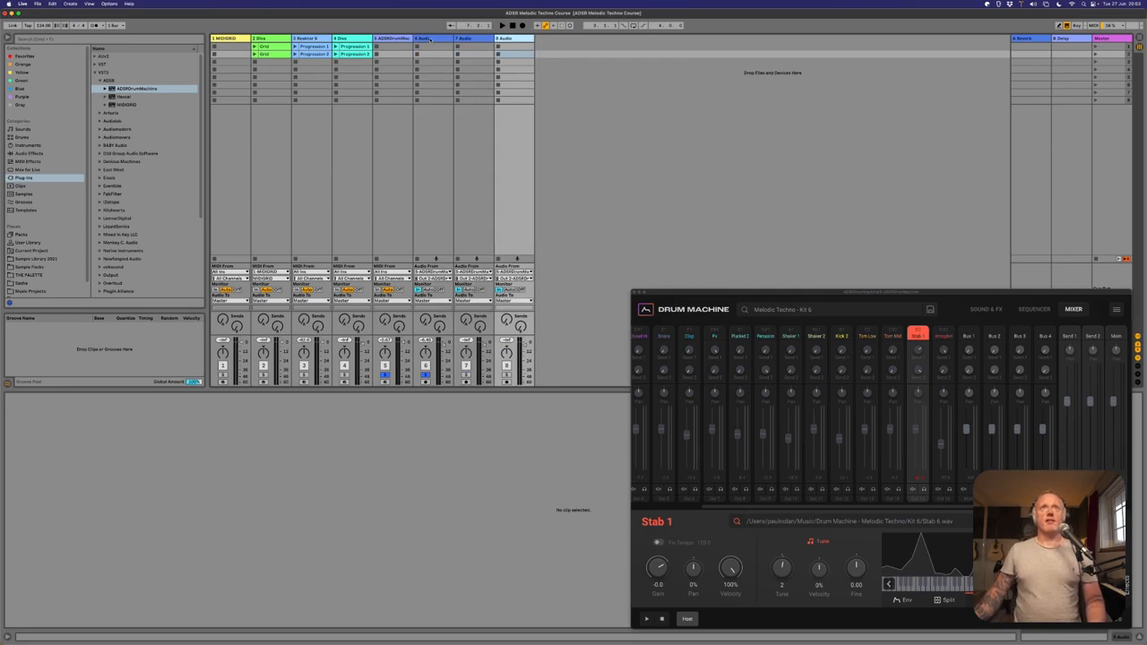
{"action": "key", "text": "super+d"}
{"action": "key", "text": "super+d"}
{"action": "key", "text": "super+d"}
{"action": "key", "text": "super+d"}
{"action": "key", "text": "super+d"}
{"action": "key", "text": "super+d"}
{"action": "key", "text": "super+d"}
{"action": "key", "text": "super+d"}
{"action": "key", "text": "super+d"}
{"action": "key", "text": "super+d"}
{"action": "key", "text": "super+d"}
{"action": "key", "text": "super+d"}
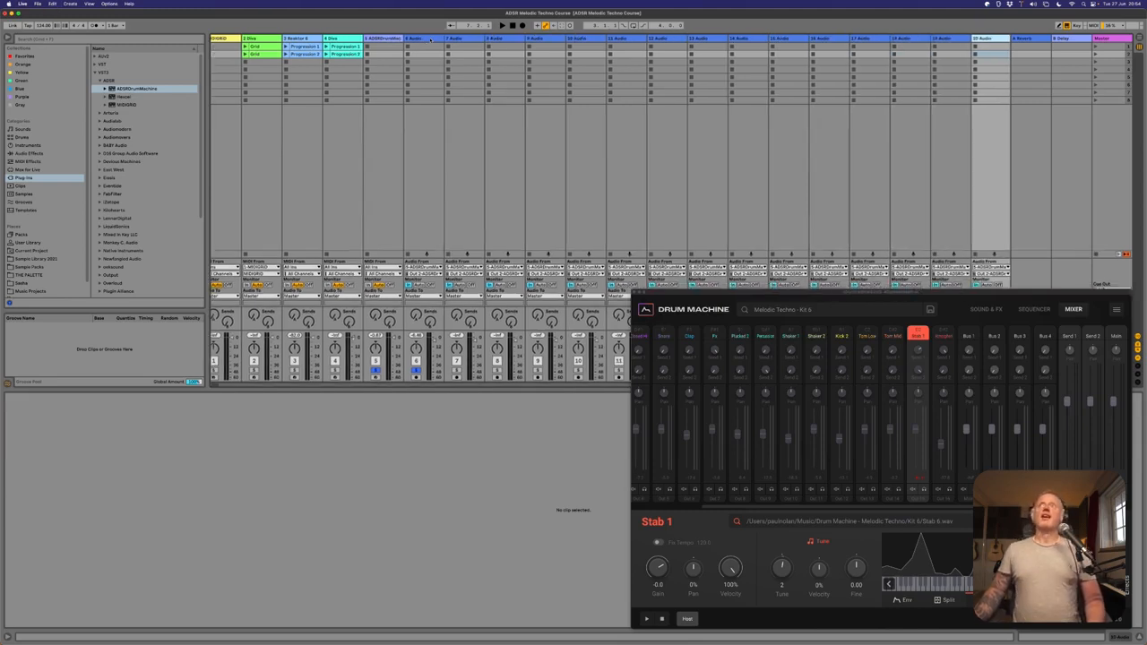
Set the input channels of audio tracks 7 through 11 to the drum machine's Out 3 through Out 7, one per track.
{"action": "left_click", "coordinate": [396, 39]}
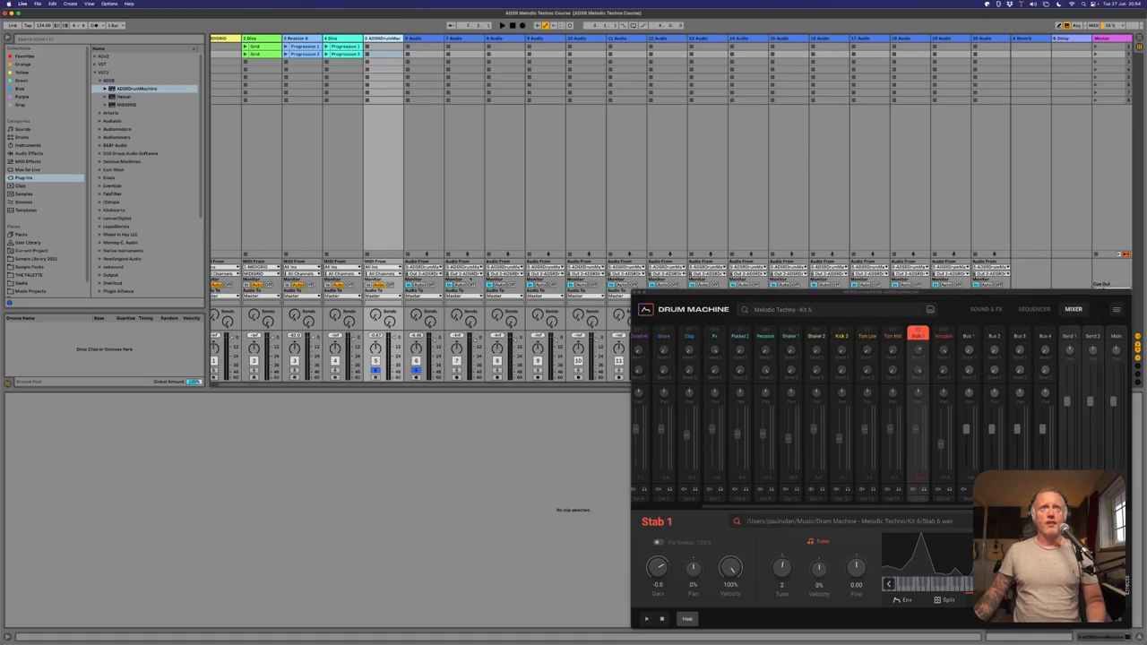
{"action": "left_click", "coordinate": [472, 273]}
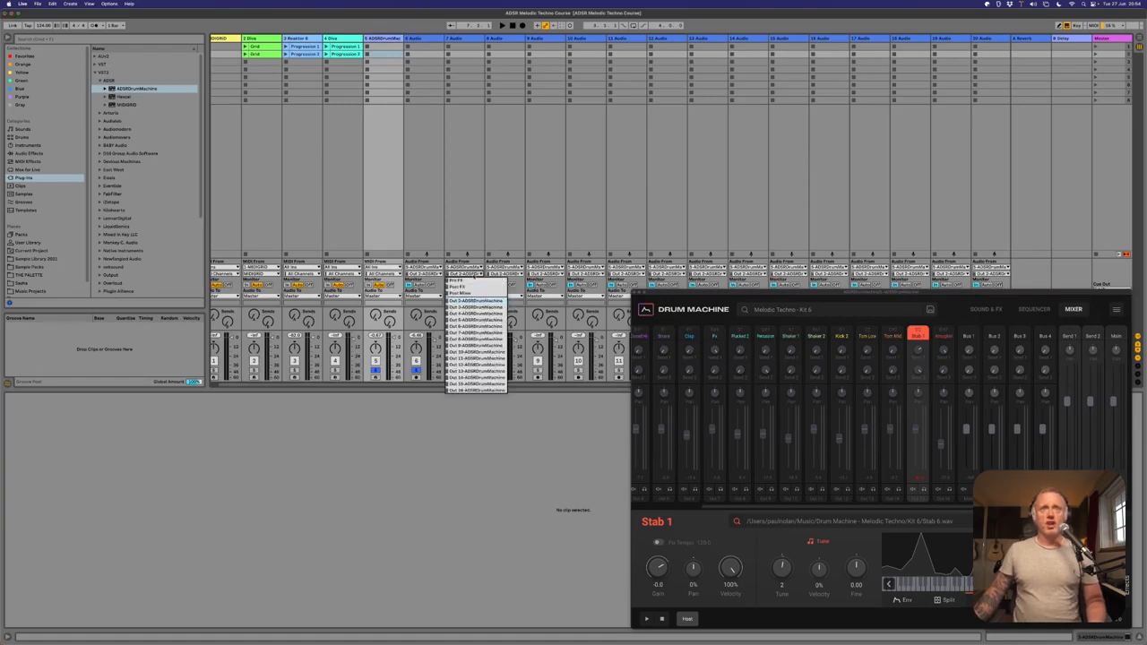
{"action": "left_click", "coordinate": [475, 306]}
{"action": "left_click", "coordinate": [496, 273]}
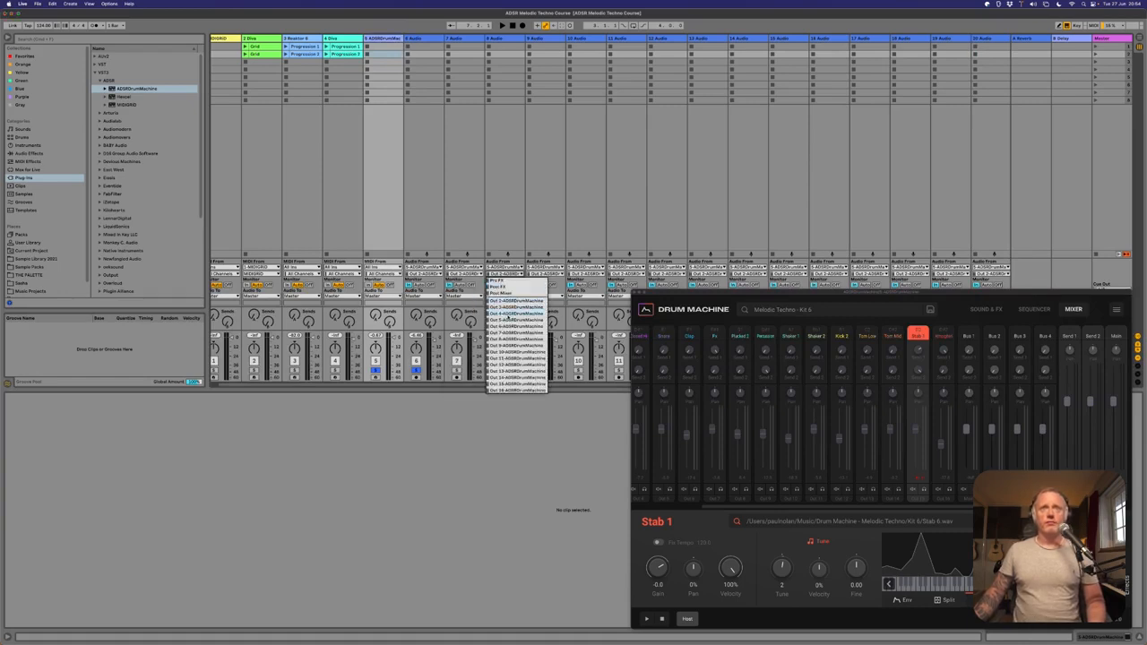
{"action": "left_click", "coordinate": [507, 312]}
{"action": "left_click", "coordinate": [538, 274]}
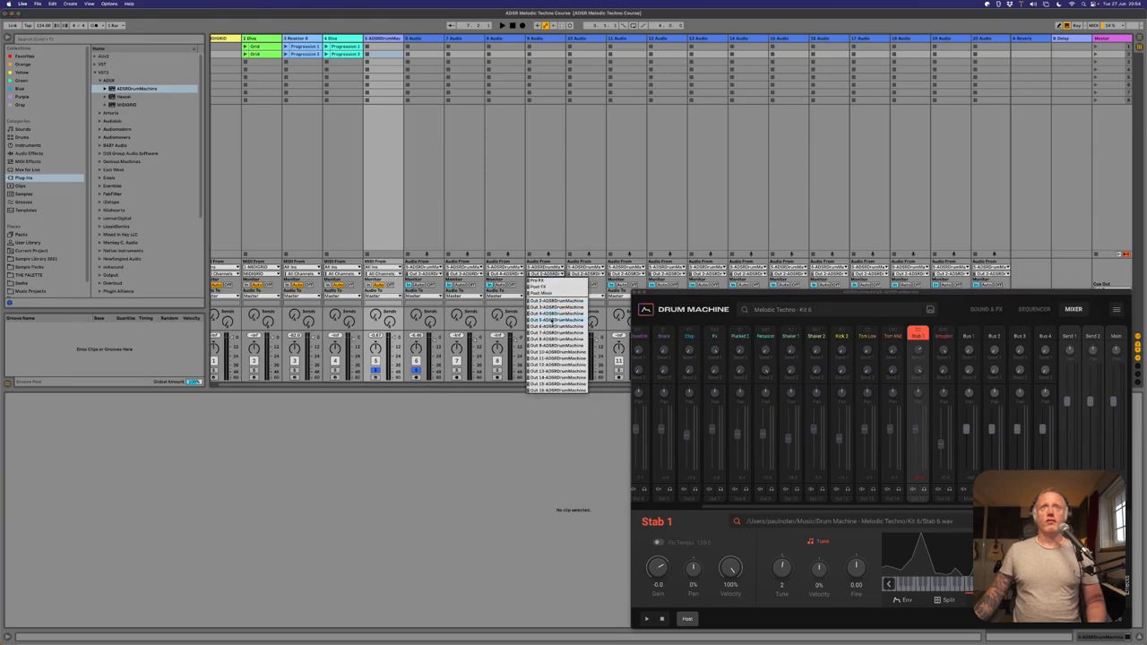
{"action": "left_click", "coordinate": [551, 320]}
{"action": "left_click", "coordinate": [578, 273]}
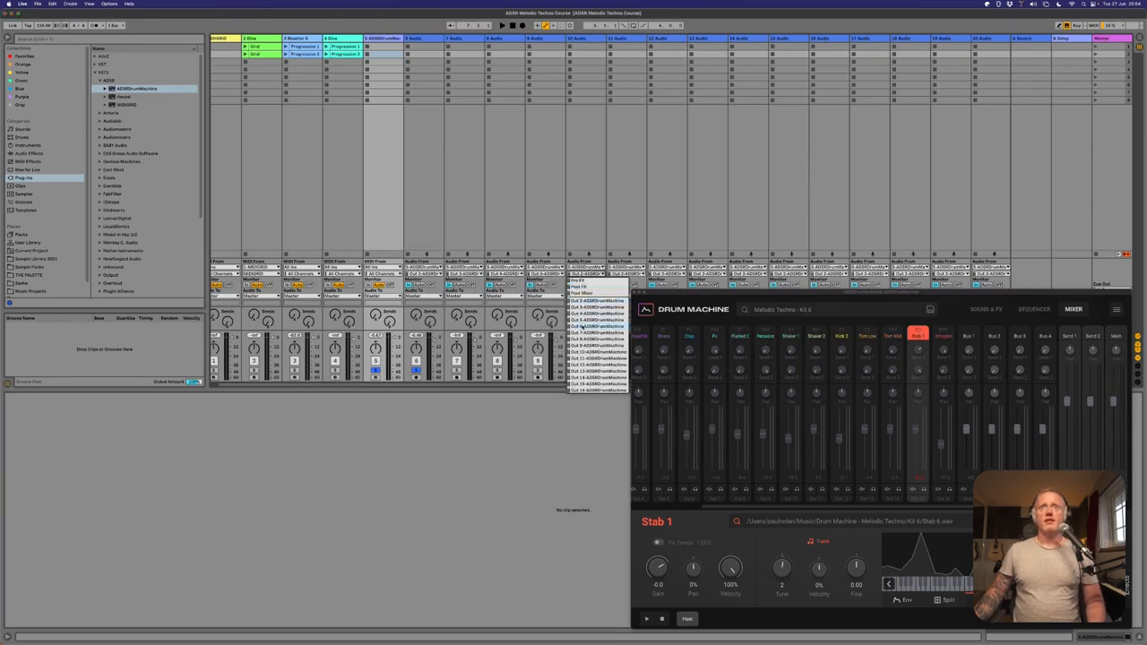
{"action": "left_click", "coordinate": [583, 327]}
{"action": "left_click", "coordinate": [620, 273]}
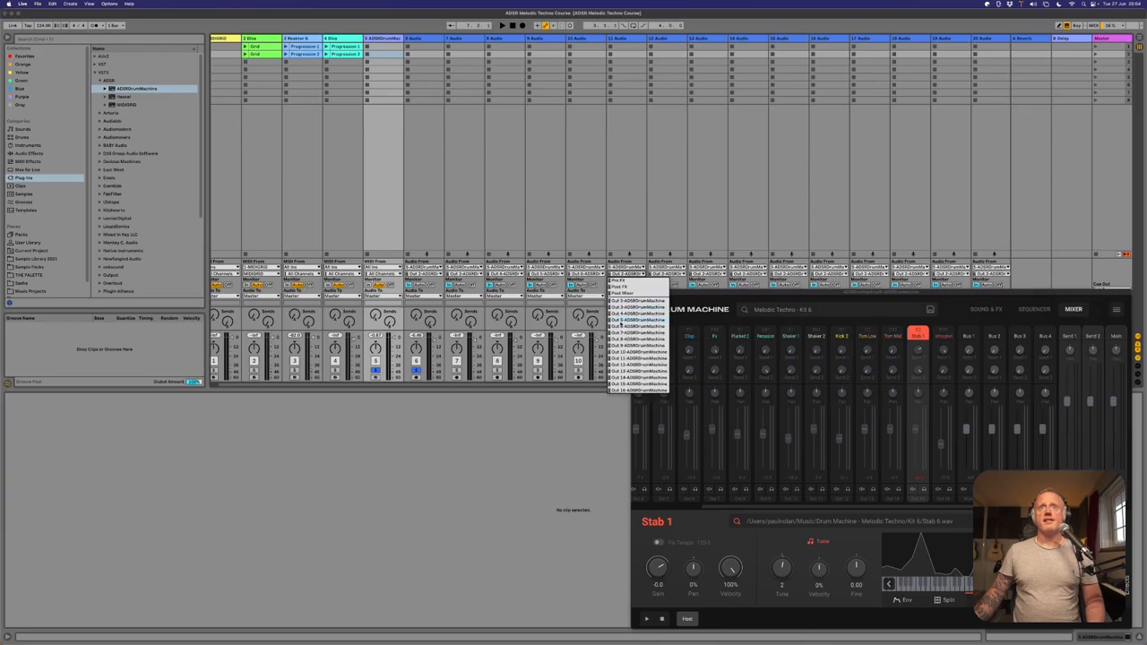
{"action": "left_click", "coordinate": [627, 332]}
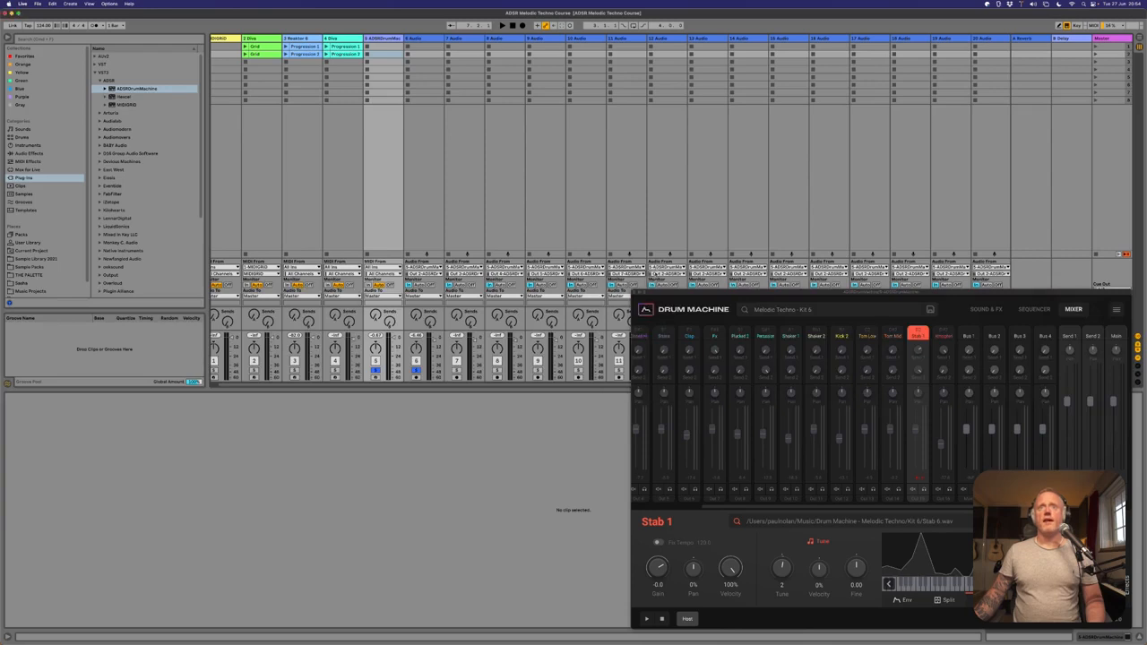
Assign the drum machine's Out 8 through Out 12 as input channels of audio tracks 12 through 16 in order.
{"action": "left_click", "coordinate": [660, 274]}
{"action": "left_click", "coordinate": [665, 333]}
{"action": "left_click", "coordinate": [701, 273]}
{"action": "left_click", "coordinate": [708, 345]}
{"action": "left_click", "coordinate": [742, 273]}
{"action": "left_click", "coordinate": [760, 354]}
{"action": "left_click", "coordinate": [782, 273]}
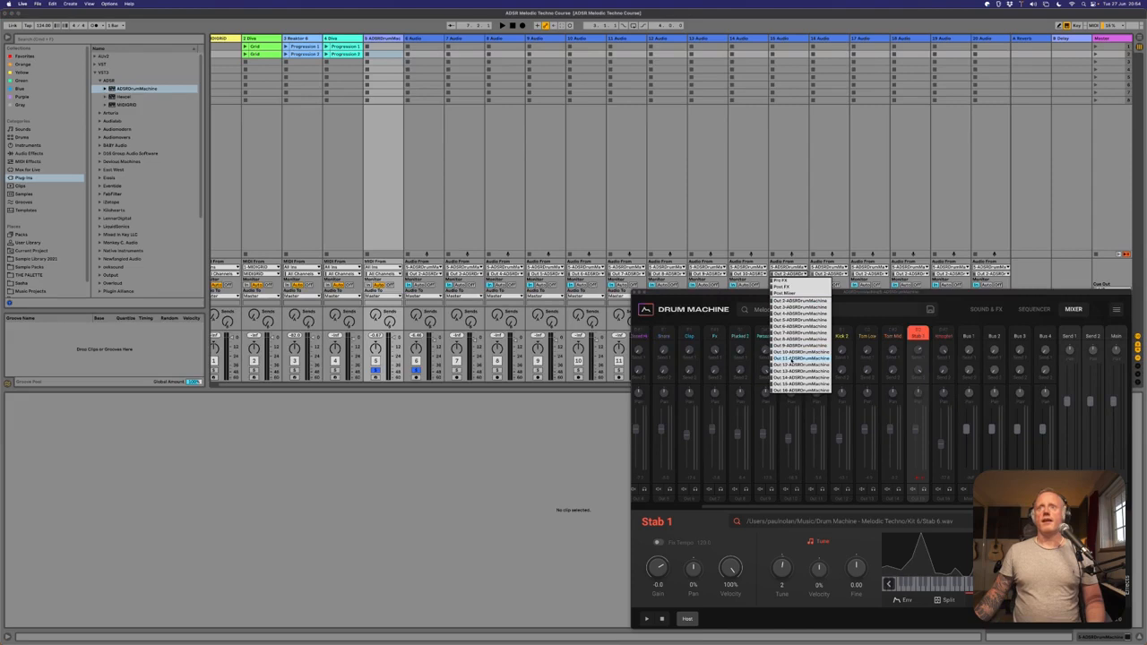
{"action": "left_click", "coordinate": [796, 358]}
{"action": "left_click", "coordinate": [823, 273]}
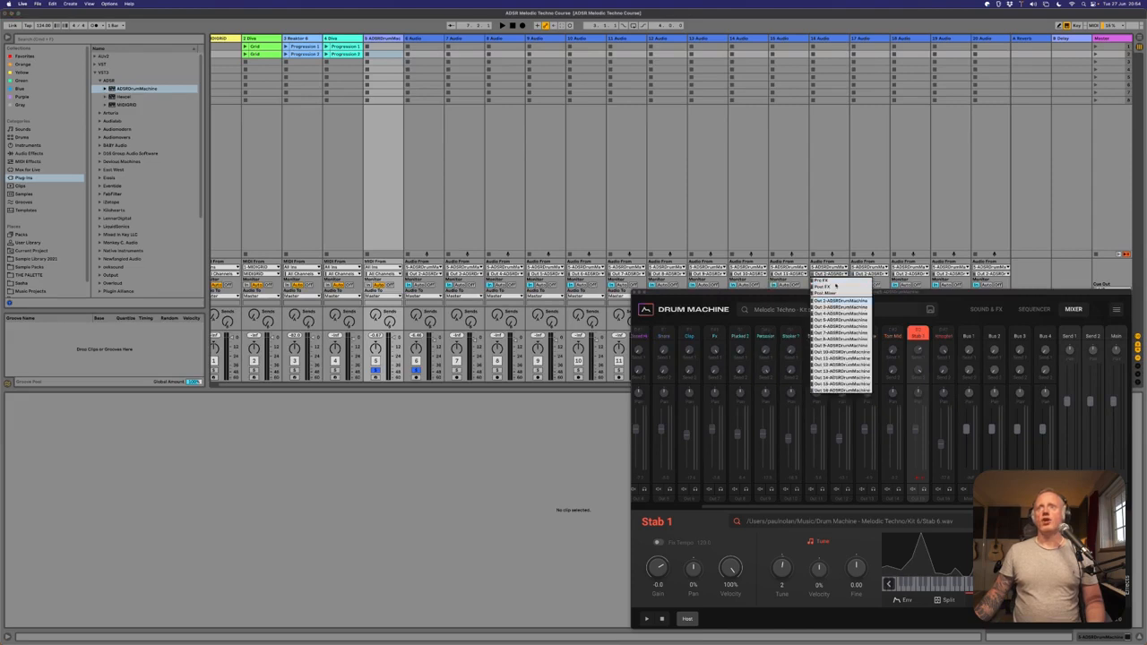
{"action": "left_click", "coordinate": [832, 365]}
Assign the drum machine's Out 13 through Out 16 as input channels of audio tracks 17 through 20 in order.
{"action": "left_click", "coordinate": [860, 274]}
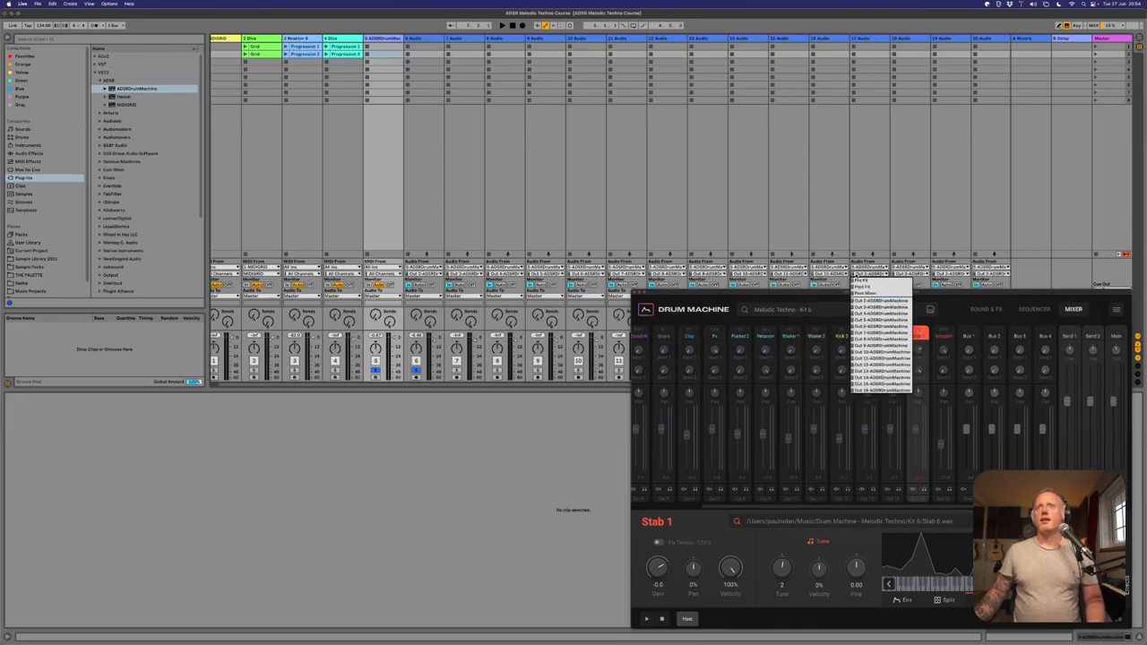
{"action": "left_click", "coordinate": [869, 367]}
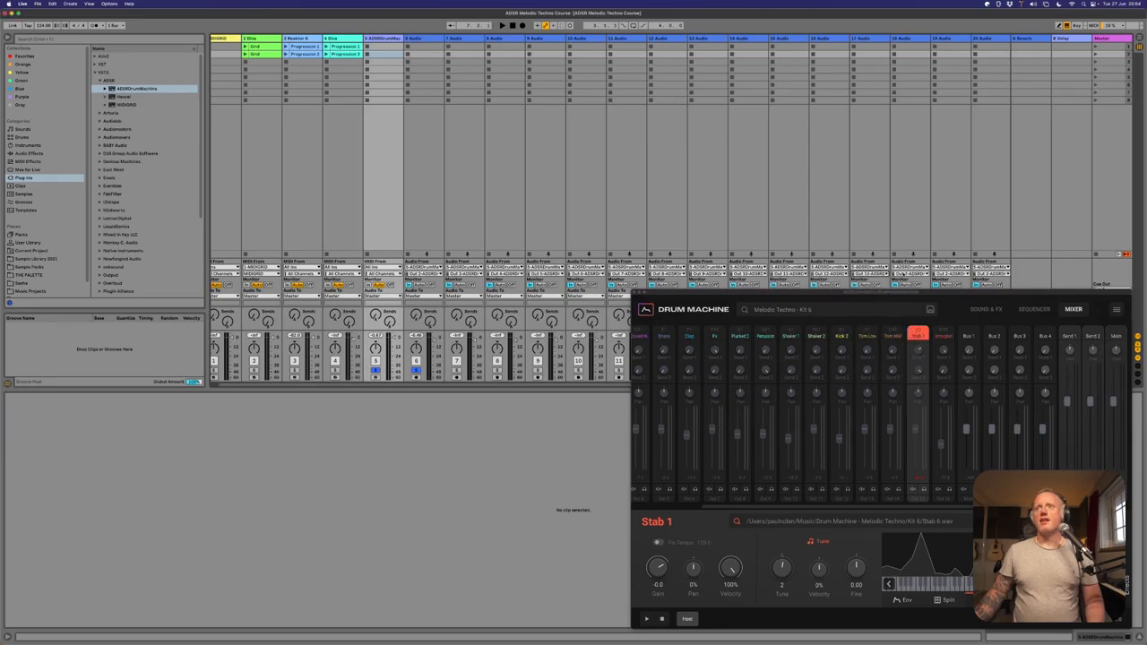
{"action": "left_click", "coordinate": [941, 274]}
{"action": "left_click", "coordinate": [921, 376]}
{"action": "left_click", "coordinate": [944, 277]}
{"action": "left_click", "coordinate": [948, 385]}
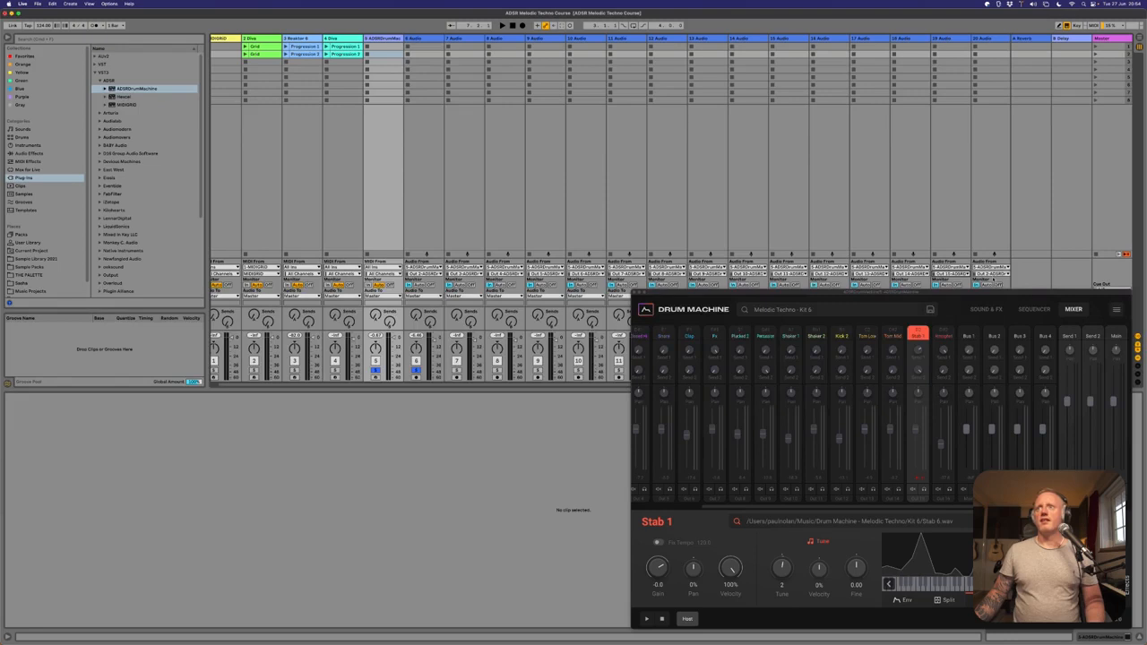
{"action": "left_click", "coordinate": [990, 274]}
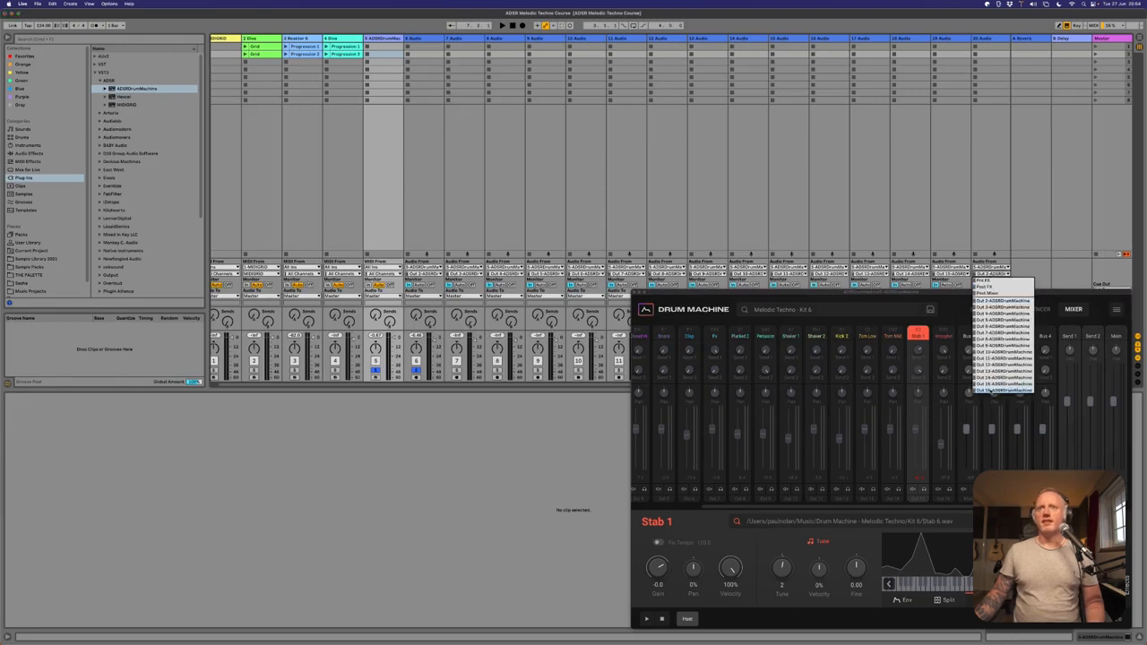
{"action": "left_click", "coordinate": [992, 389]}
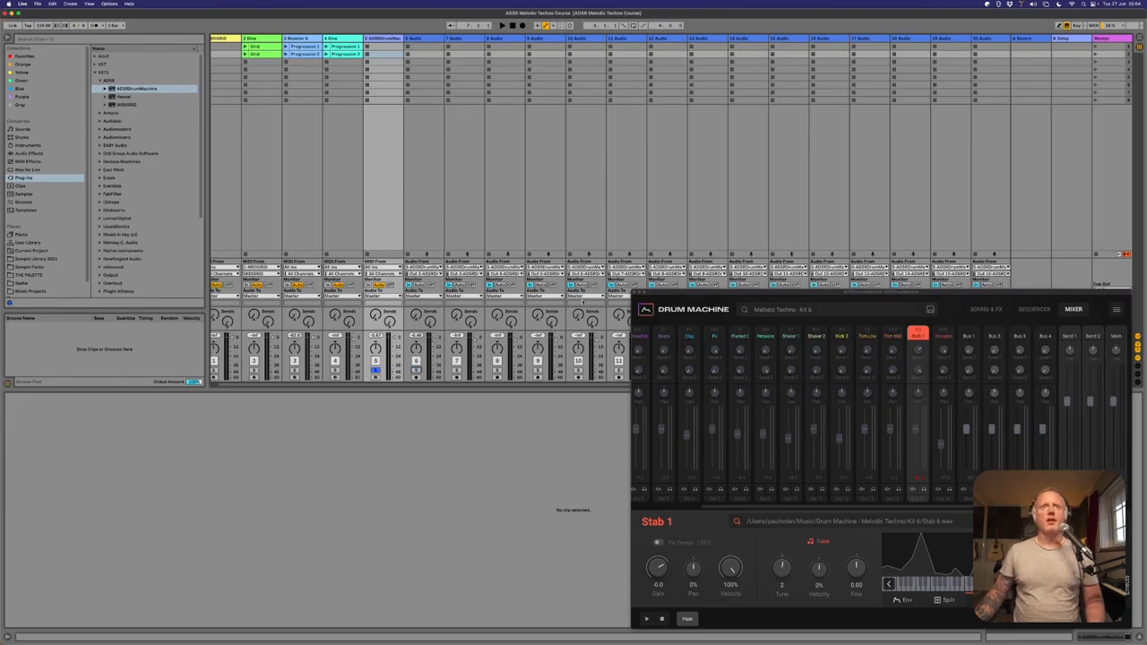
Close the drum machine window and group the ADSR Drum Machine track with audio tracks 6 through 20.
{"action": "left_click", "coordinate": [635, 293]}
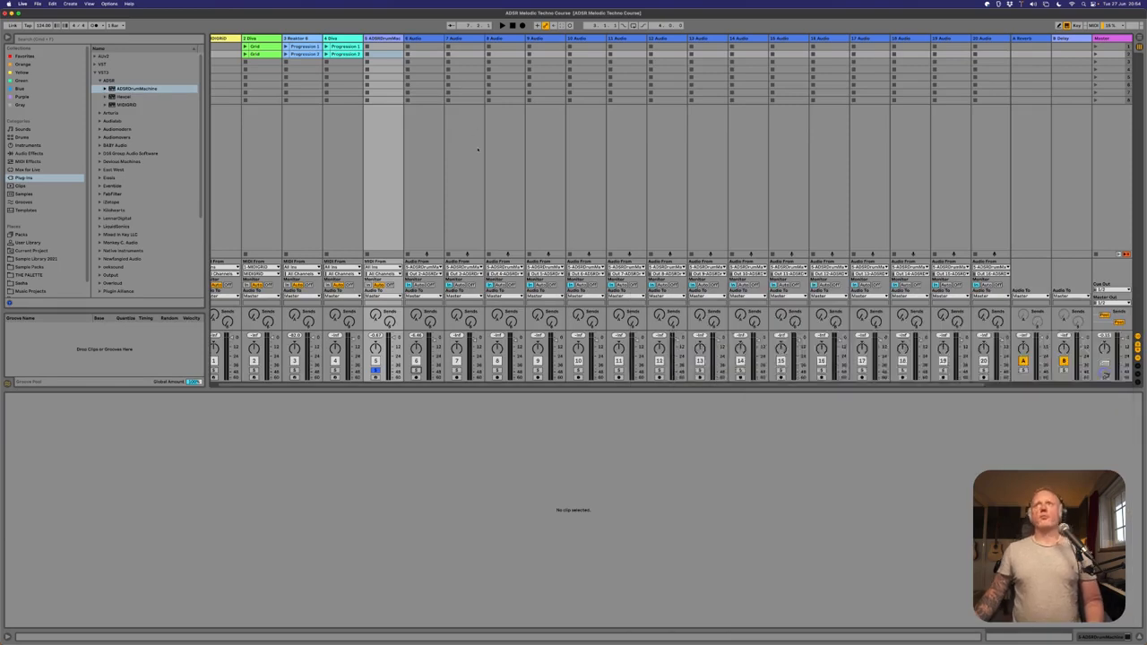
{"action": "scroll", "coordinate": [478, 150], "scroll_direction": "right", "scroll_amount": 2}
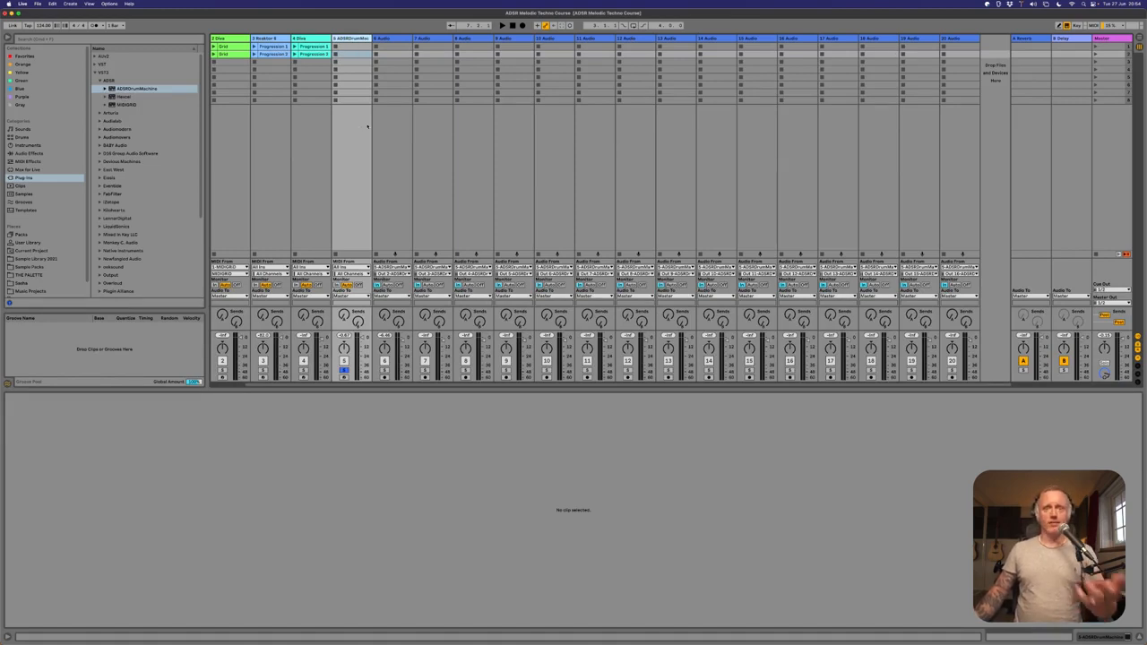
{"action": "left_click", "coordinate": [957, 39], "text": "shift"}
{"action": "left_click", "coordinate": [354, 39]}
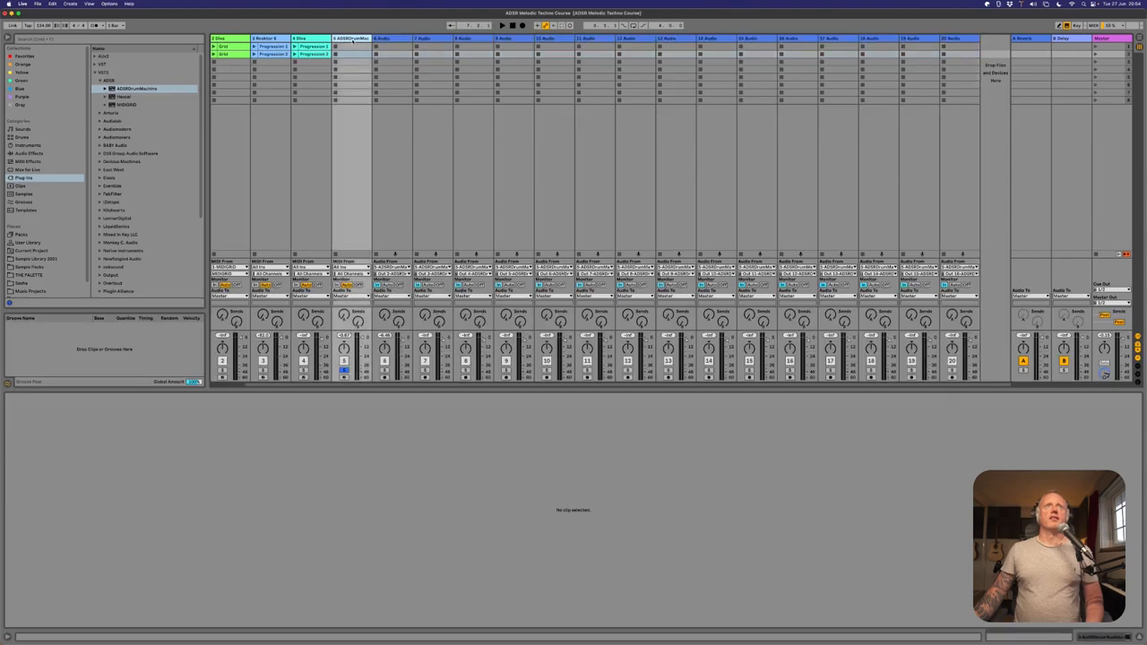
{"action": "left_click", "coordinate": [957, 40], "text": "shift"}
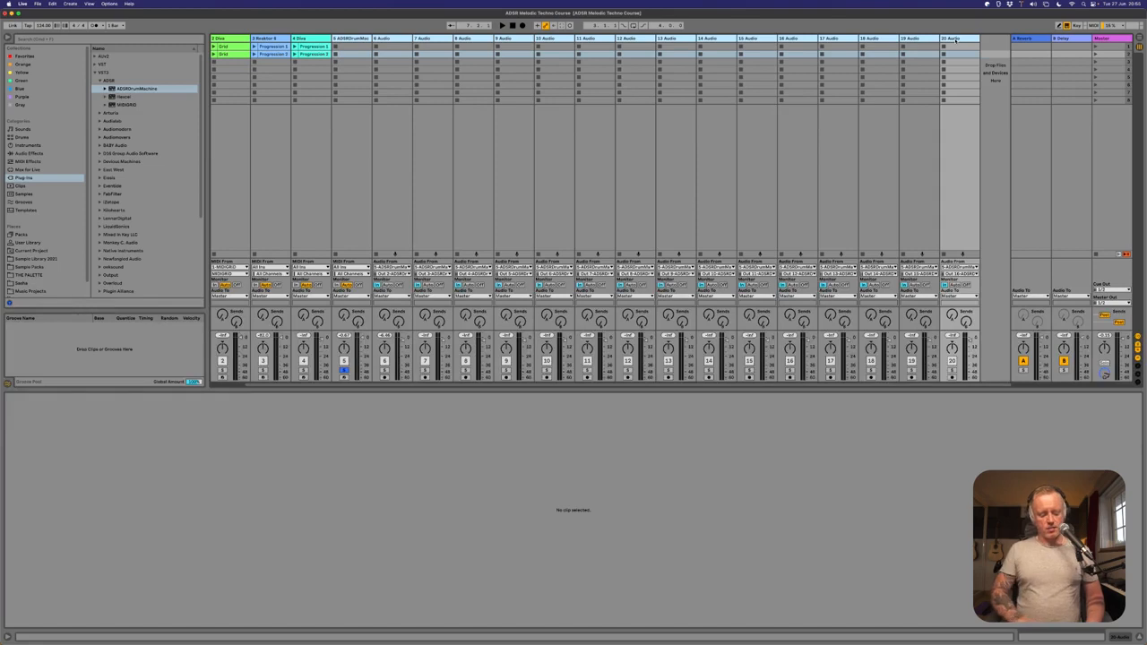
{"action": "key", "text": "super+g"}
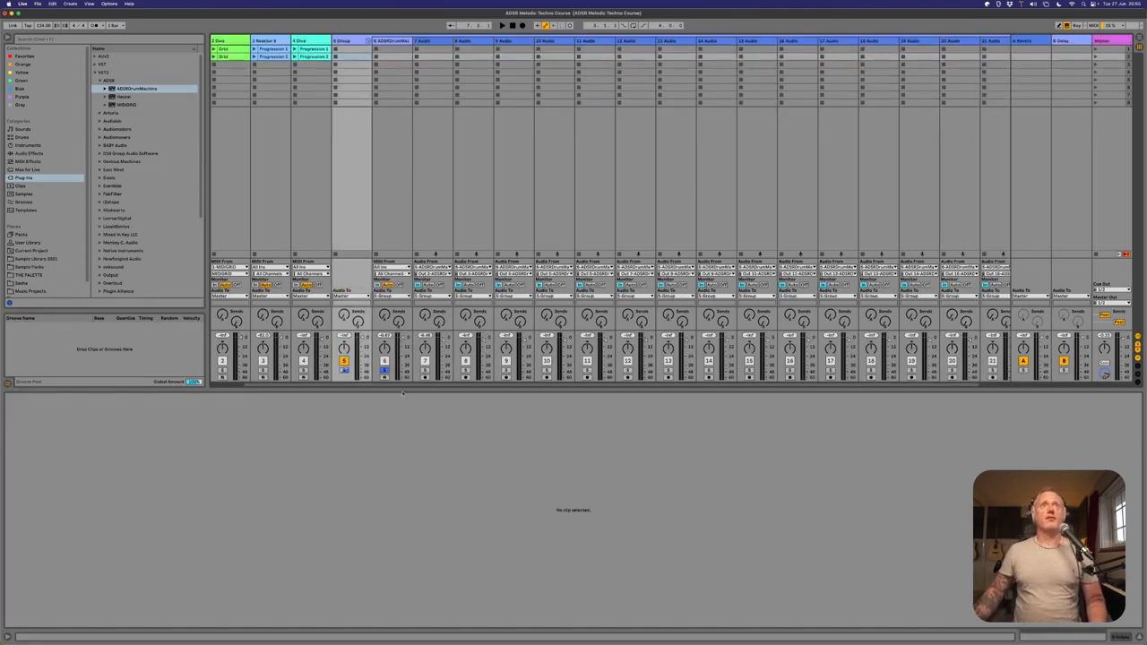
Rename the new group "Drum Machine Multi" and assign its color to the grouped tracks and clips.
{"action": "left_click", "coordinate": [342, 42]}
{"action": "key", "text": "super+r"}
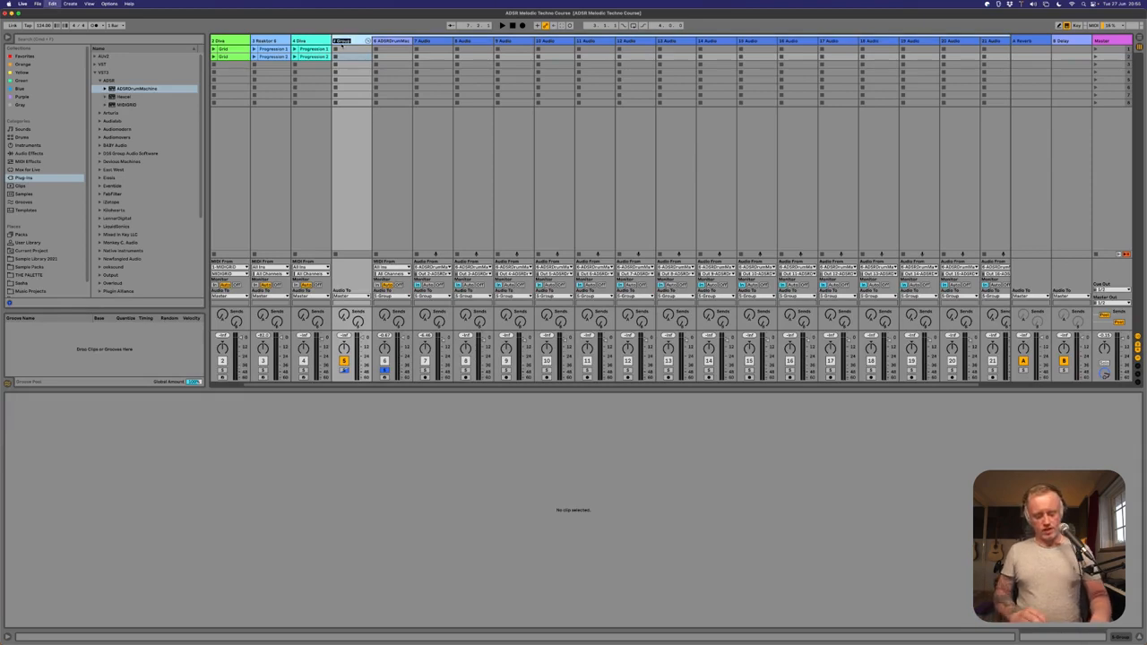
{"action": "type", "text": "Drum Machine Multio"}
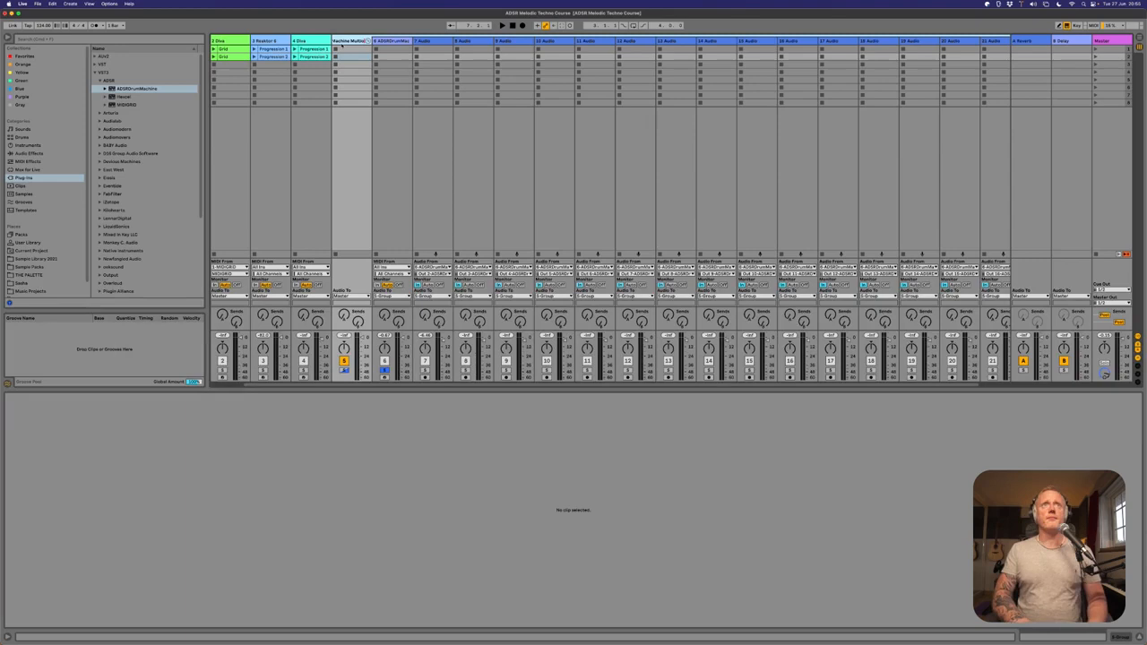
{"action": "key", "text": "Return"}
{"action": "right_click", "coordinate": [350, 43]}
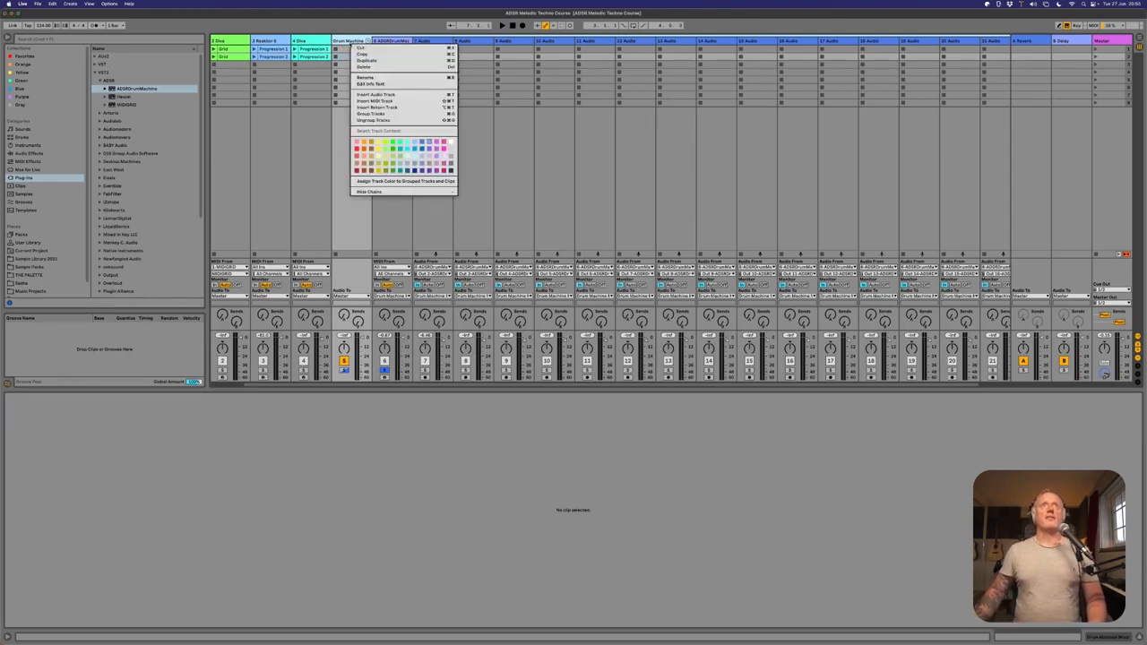
{"action": "left_click", "coordinate": [386, 183]}
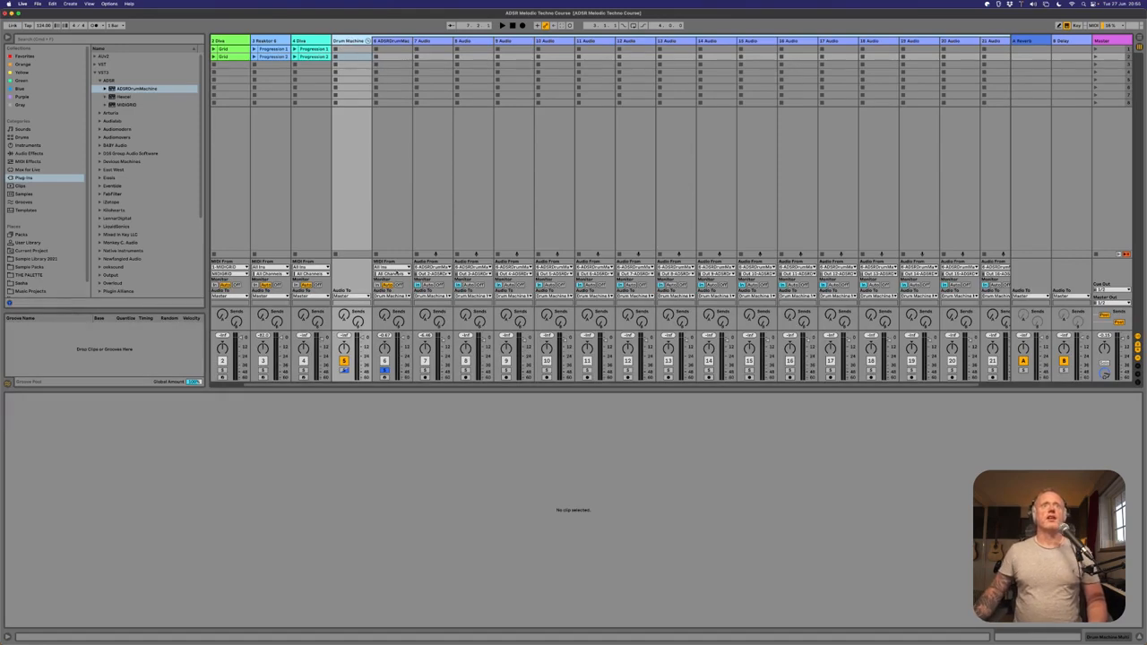
Solo the Drum Machine Multi group instead of the single drum machine track and start playback.
{"action": "left_click", "coordinate": [385, 370]}
{"action": "left_click", "coordinate": [343, 370]}
{"action": "key", "text": "space"}
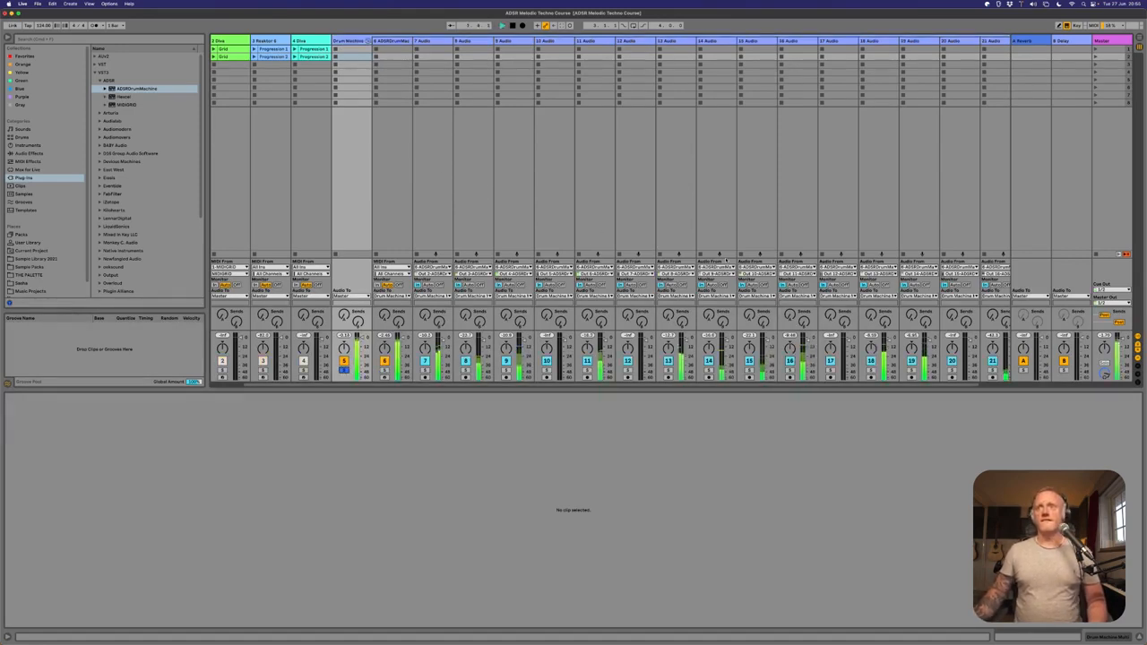
Fold the Drum Machine Multi group so its tracks are hidden.
{"action": "scroll", "coordinate": [575, 227], "scroll_direction": "right", "scroll_amount": 1}
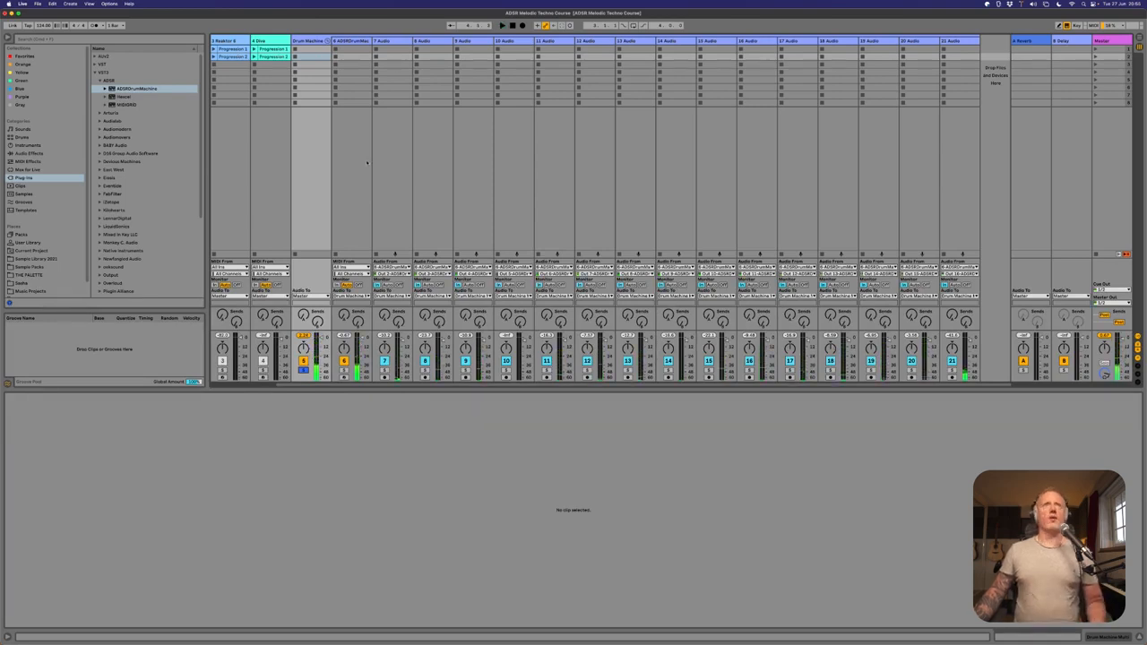
{"action": "left_click", "coordinate": [317, 41]}
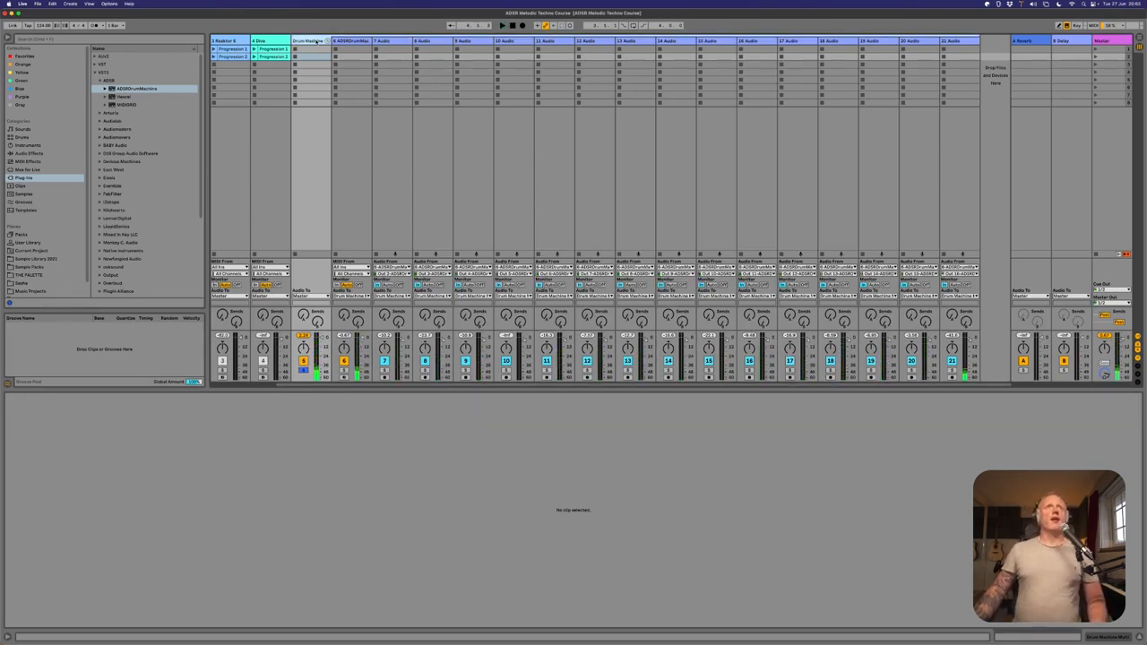
{"action": "left_click", "coordinate": [326, 42]}
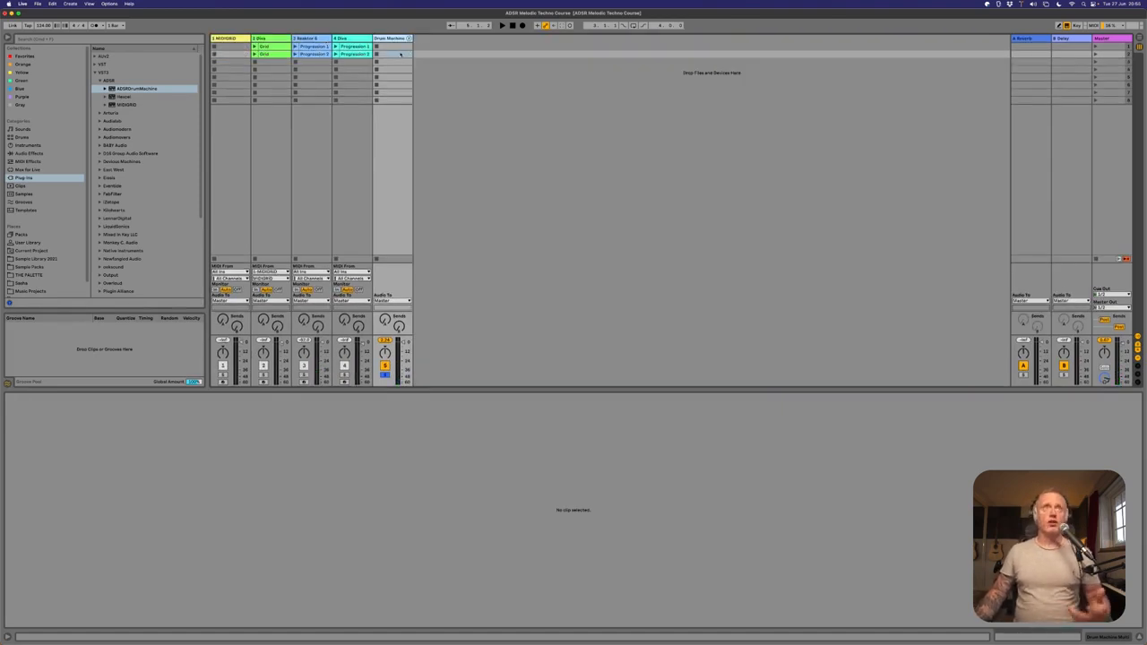
Group the MIDIGRID track and the adjacent Diva track, name the group "Arp" and fold it.
{"action": "left_click", "coordinate": [224, 40]}
{"action": "left_click", "coordinate": [259, 39]}
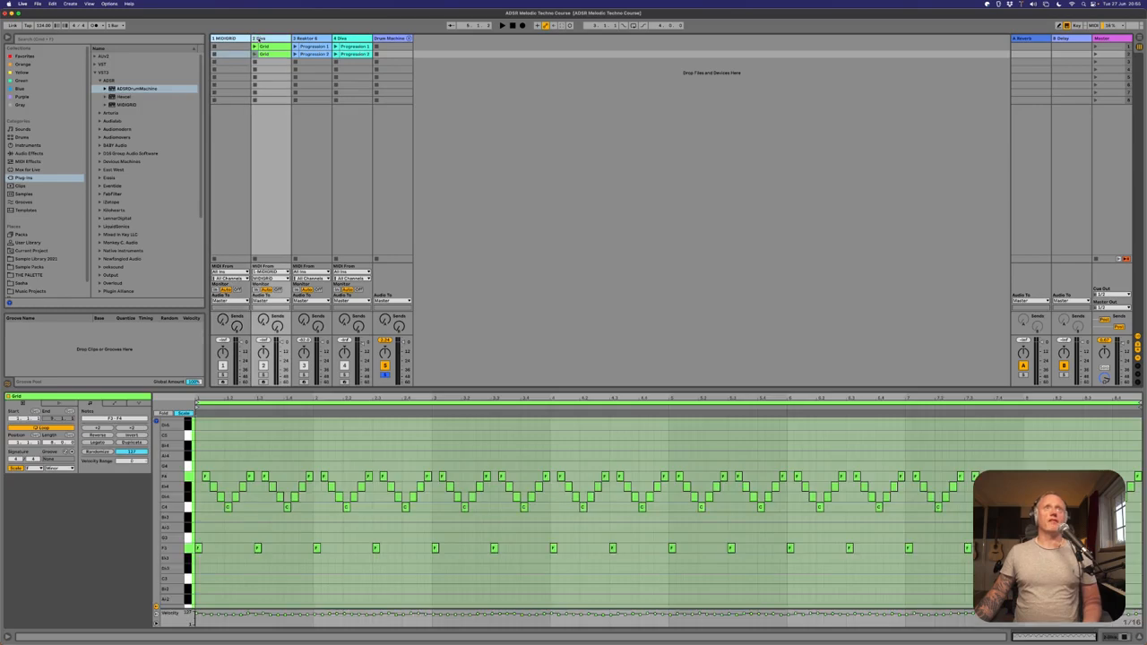
{"action": "key", "text": "super+g"}
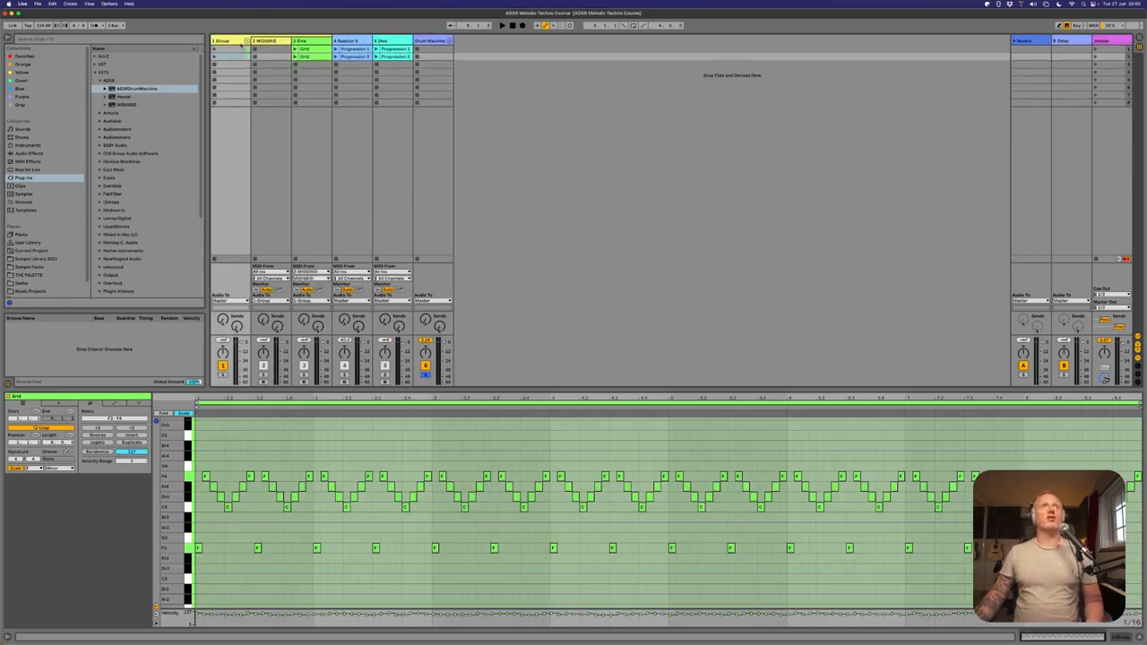
{"action": "key", "text": "super+r"}
{"action": "type", "text": "Arp"}
{"action": "key", "text": "Return"}
{"action": "left_click", "coordinate": [246, 42]}
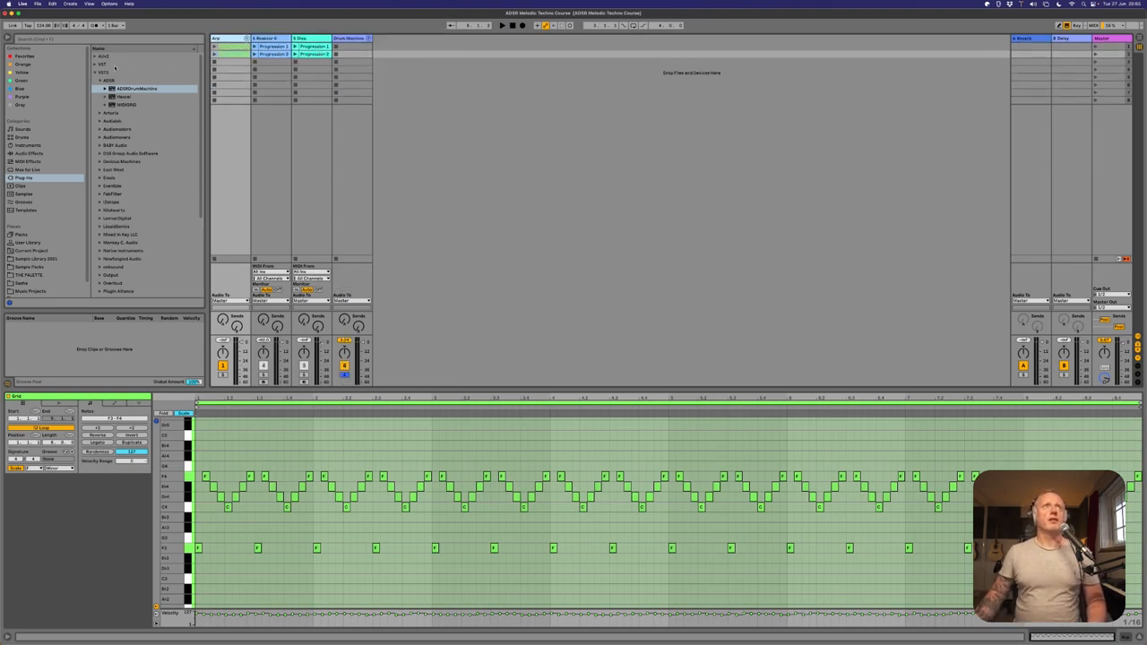
Save the Drum Machine Multi group into the Drums folder of THE PALETTE in the browser.
{"action": "left_click", "coordinate": [95, 72]}
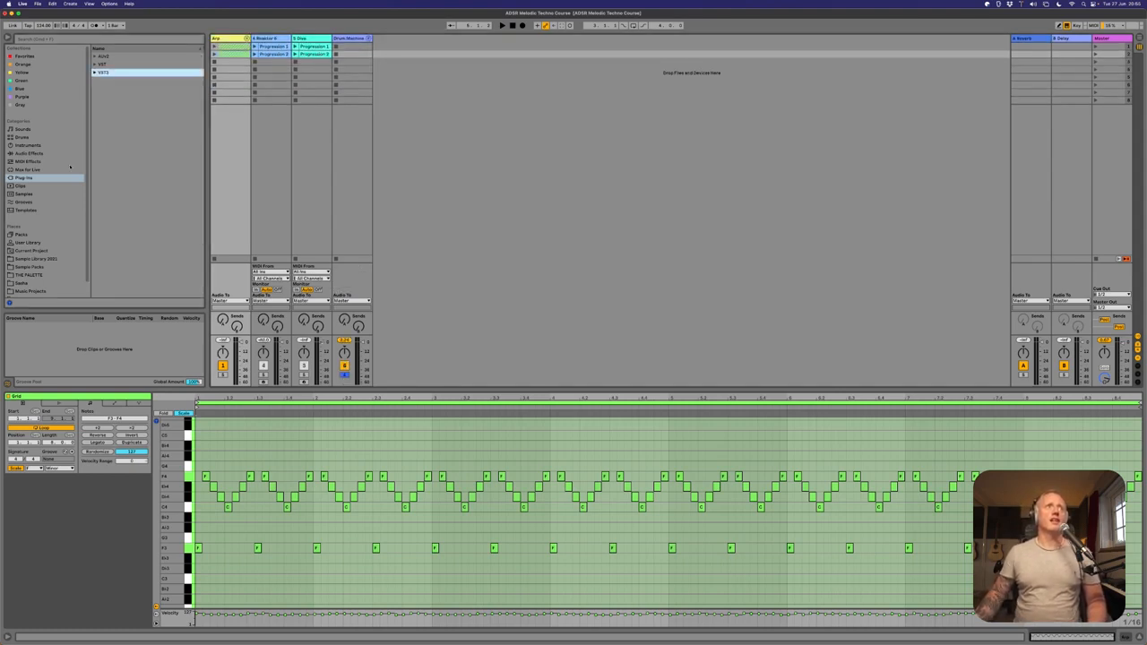
{"action": "scroll", "coordinate": [47, 263], "scroll_direction": "down", "scroll_amount": 2}
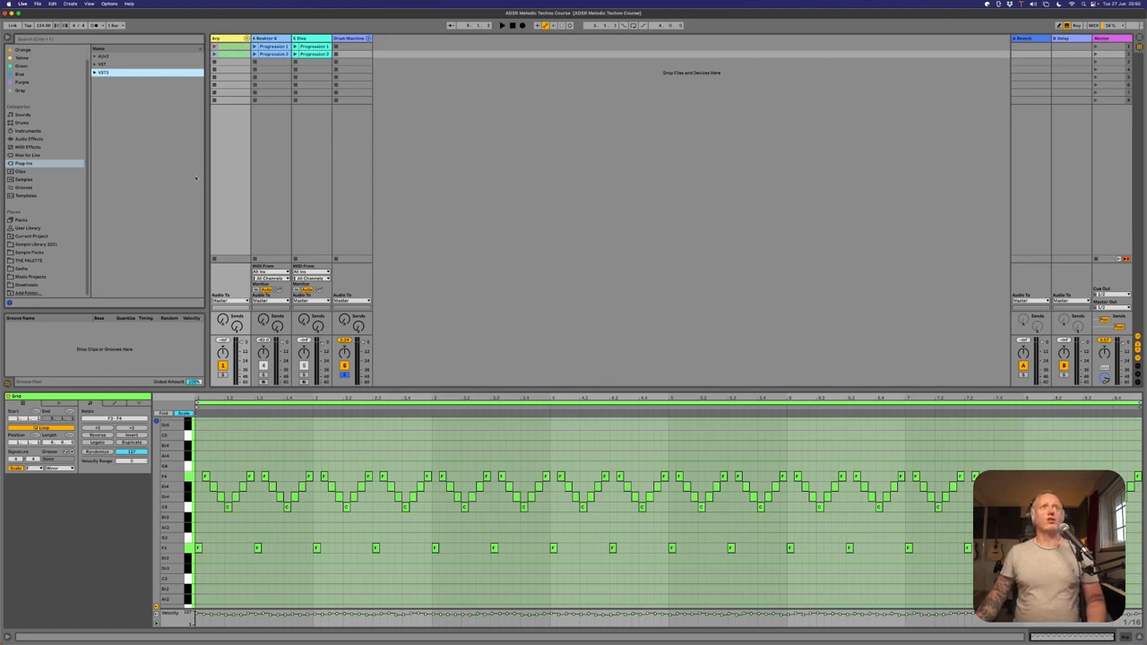
{"action": "left_click", "coordinate": [353, 42]}
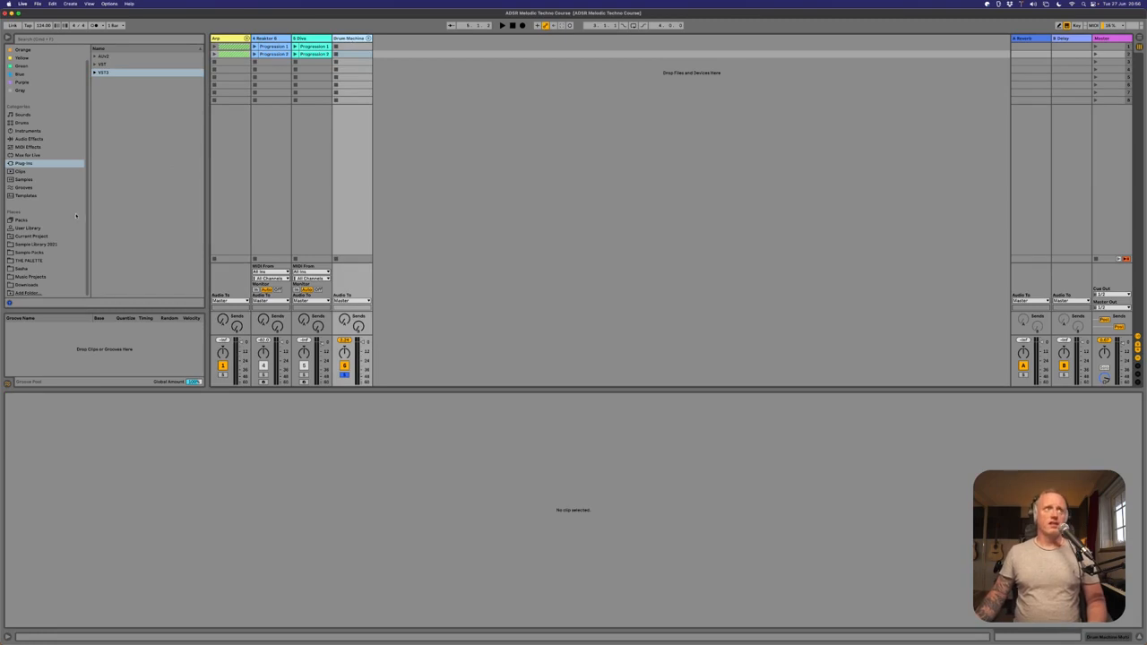
{"action": "left_click", "coordinate": [40, 261]}
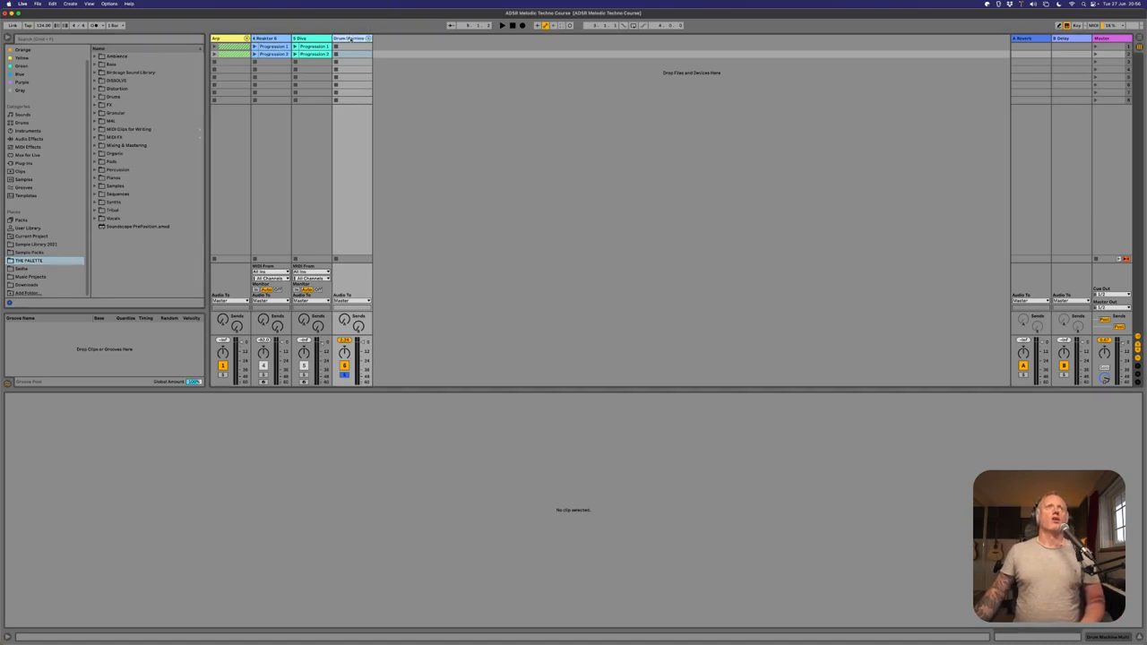
{"action": "left_click", "coordinate": [116, 97]}
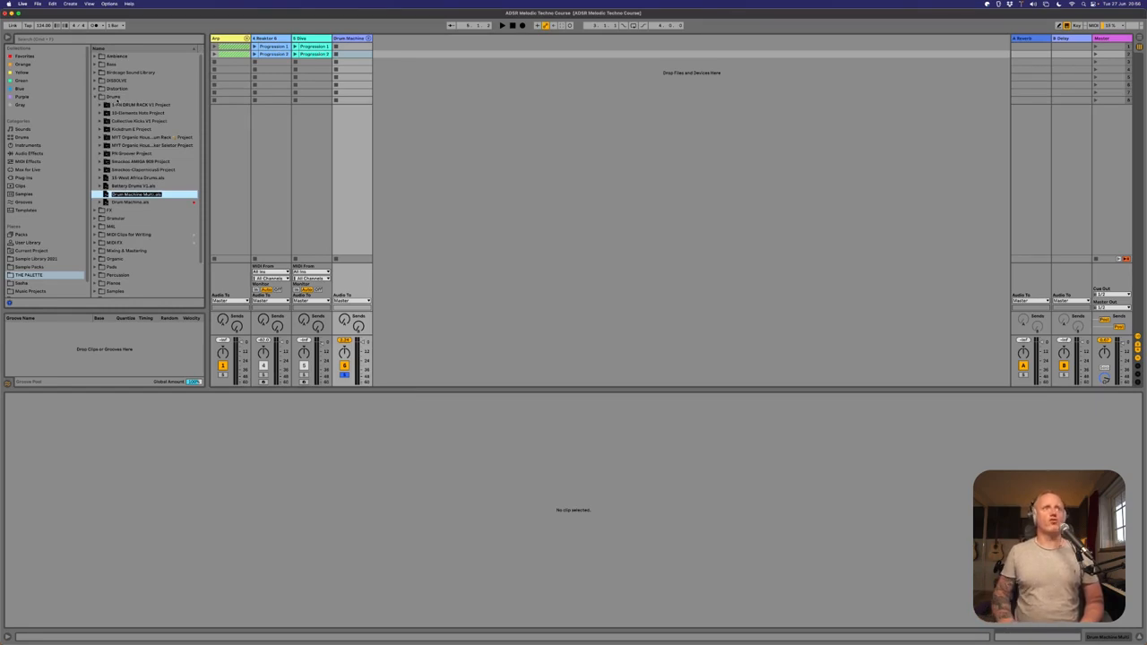
Accept Drum Machine Multi.als as the saved file's name and delete the Drum Machine Multi group from the set.
{"action": "key", "text": "Return"}
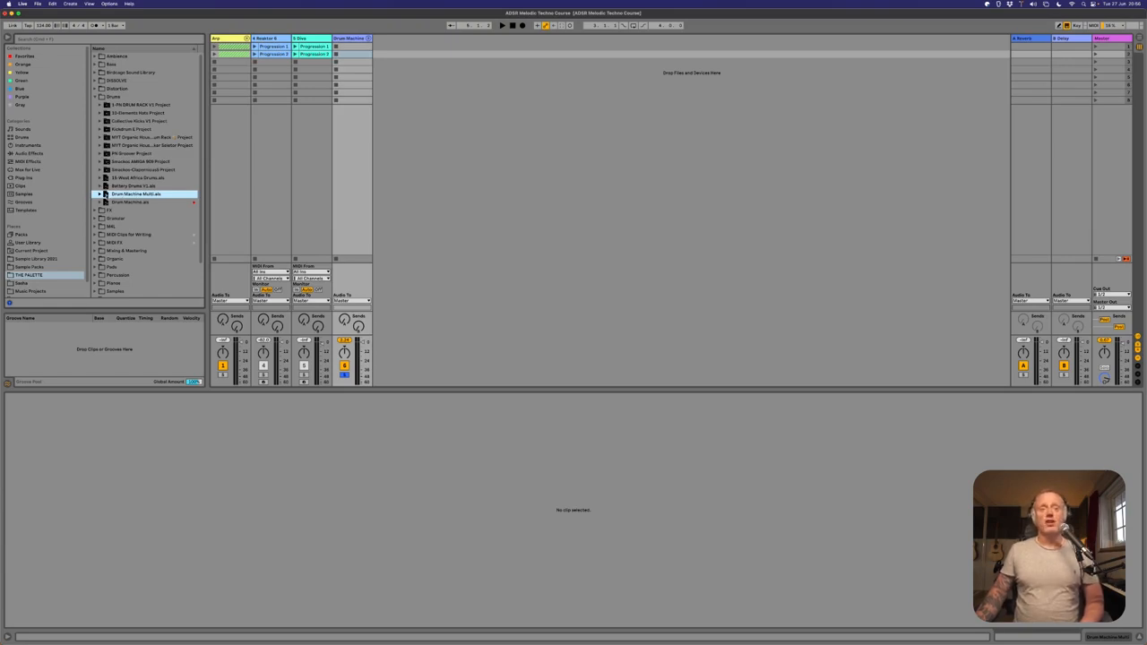
{"action": "left_click", "coordinate": [346, 39]}
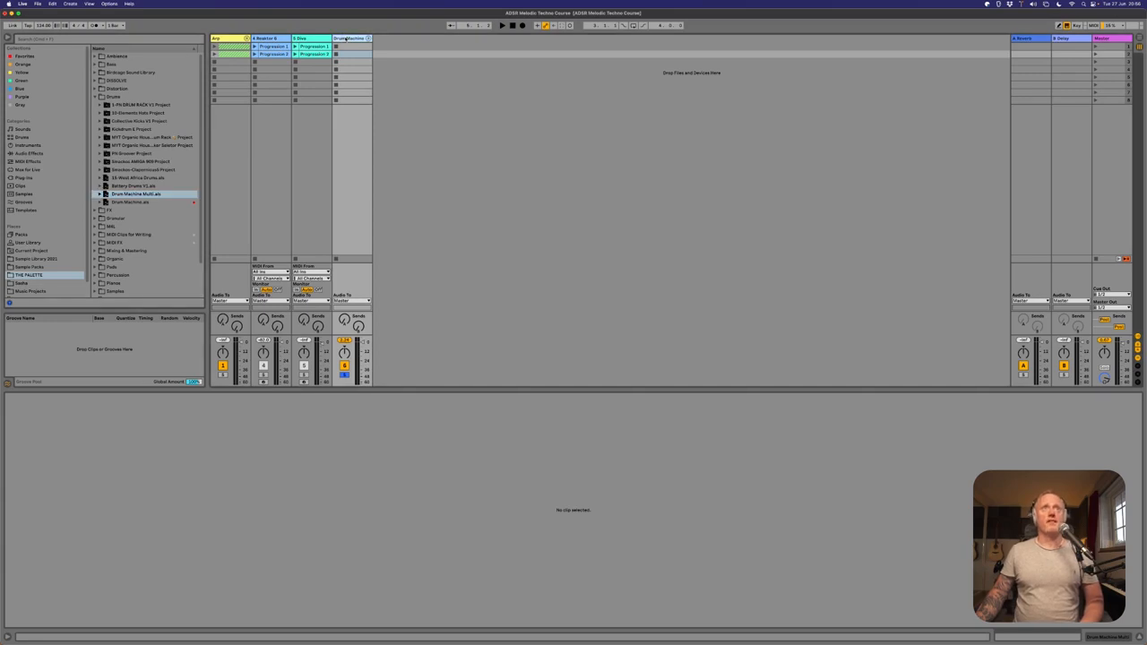
{"action": "key", "text": "Delete"}
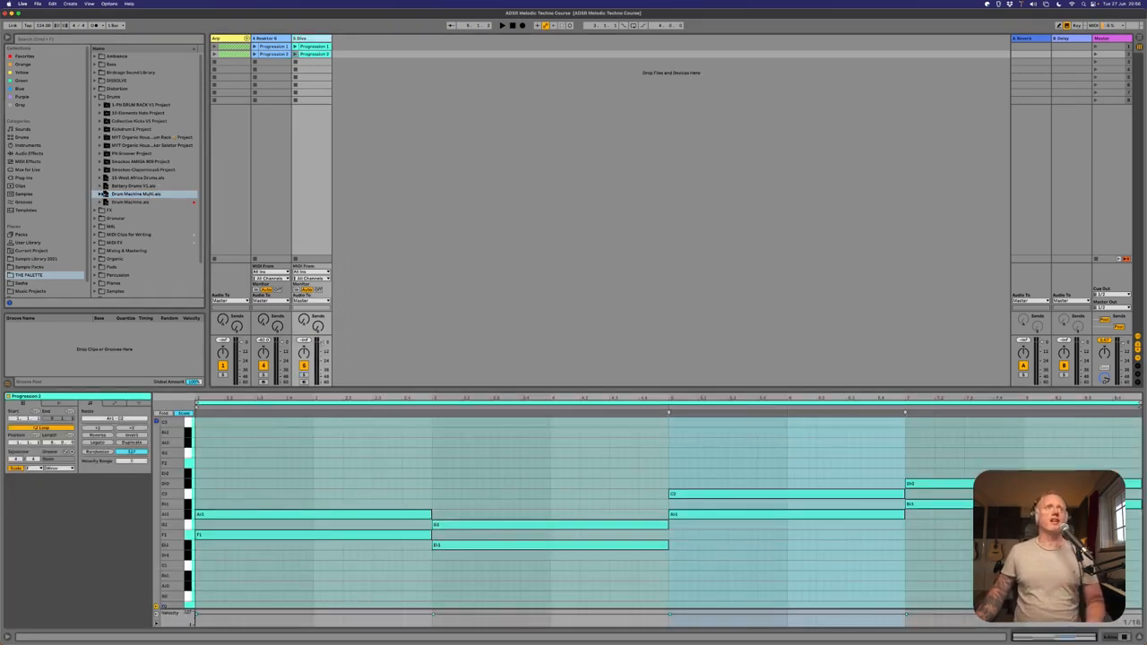
Load the saved Drum Machine Multi group from Drum Machine Multi.als into the set after the Diva track.
{"action": "left_click", "coordinate": [100, 193]}
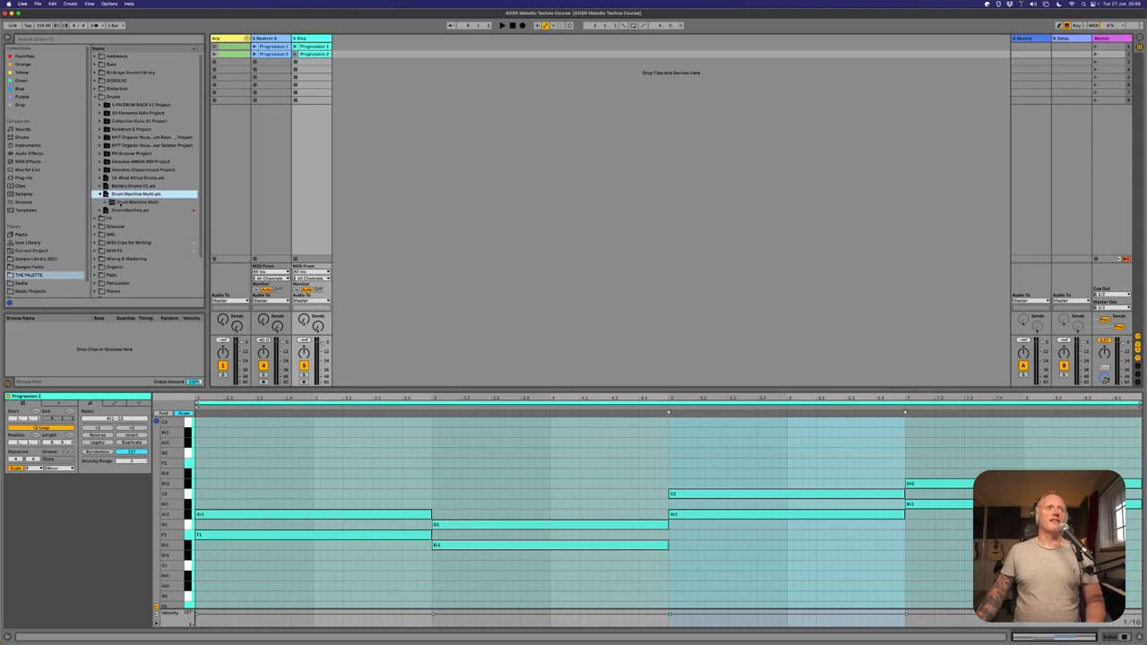
{"action": "left_click", "coordinate": [111, 203]}
{"action": "left_click_drag", "start_coordinate": [345, 56], "coordinate": [343, 37]}
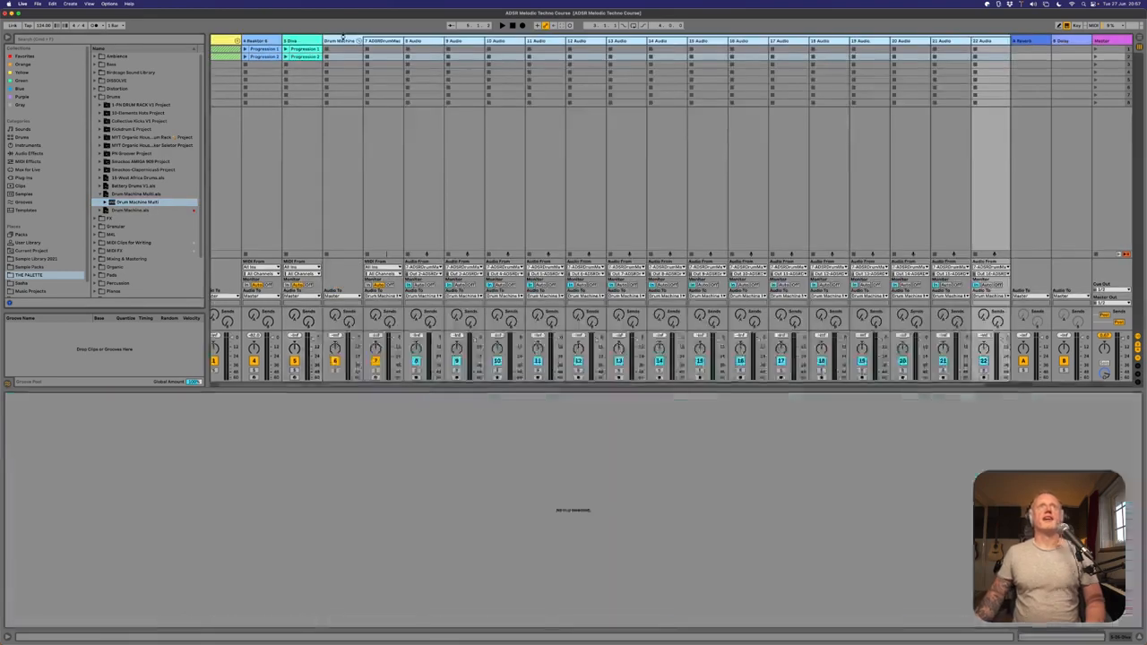
Audition the reloaded Drum Machine Multi group soloed during playback, and unsolo it while playback continues.
{"action": "left_click", "coordinate": [334, 369]}
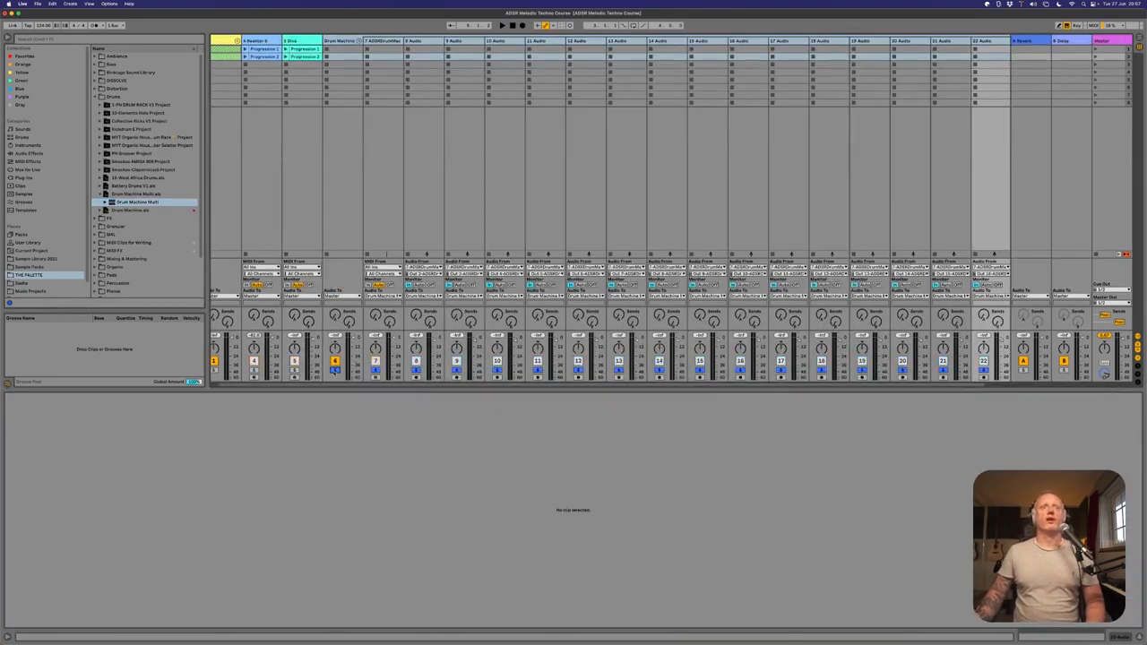
{"action": "key", "text": "space"}
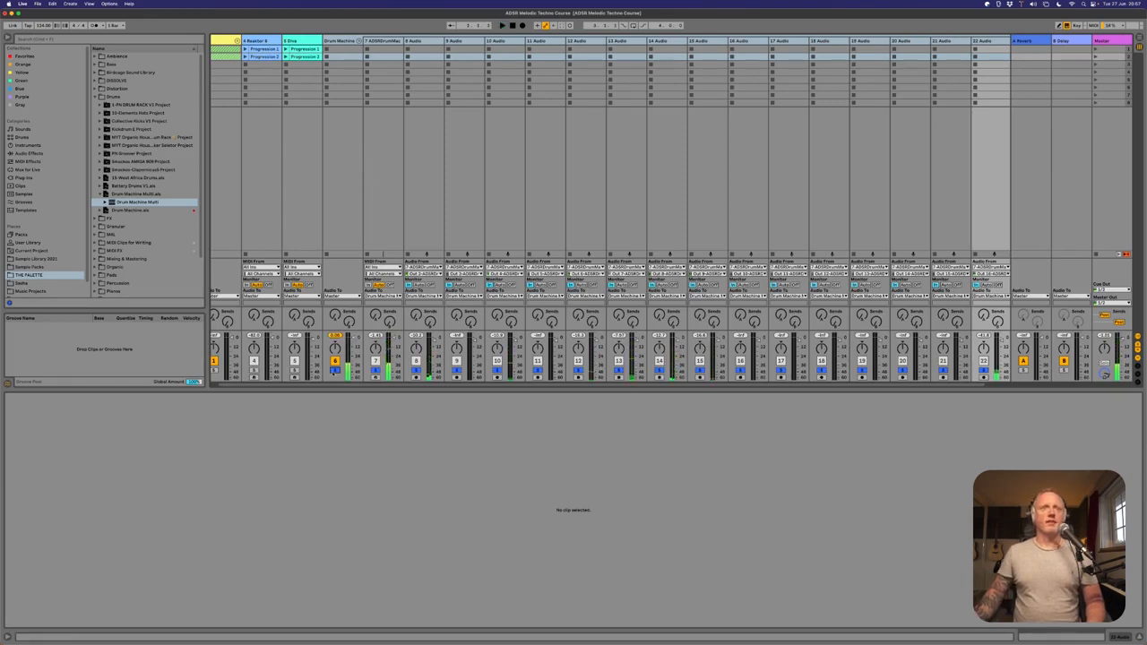
{"action": "left_click", "coordinate": [335, 369]}
{"action": "scroll", "coordinate": [475, 205], "scroll_direction": "left", "scroll_amount": 2}
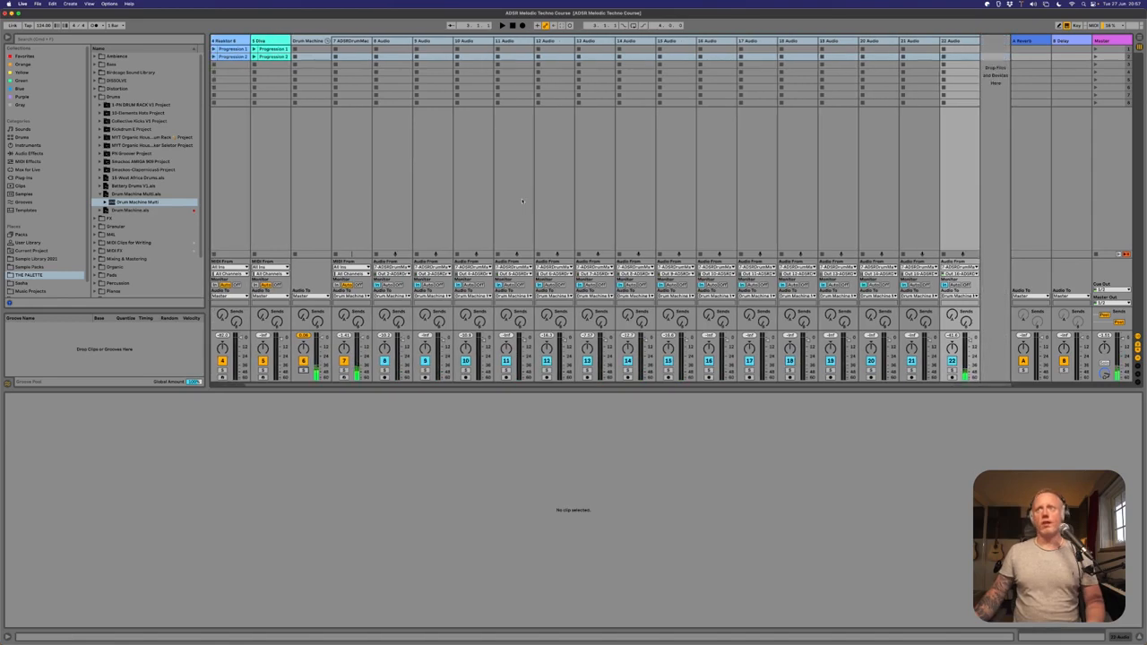